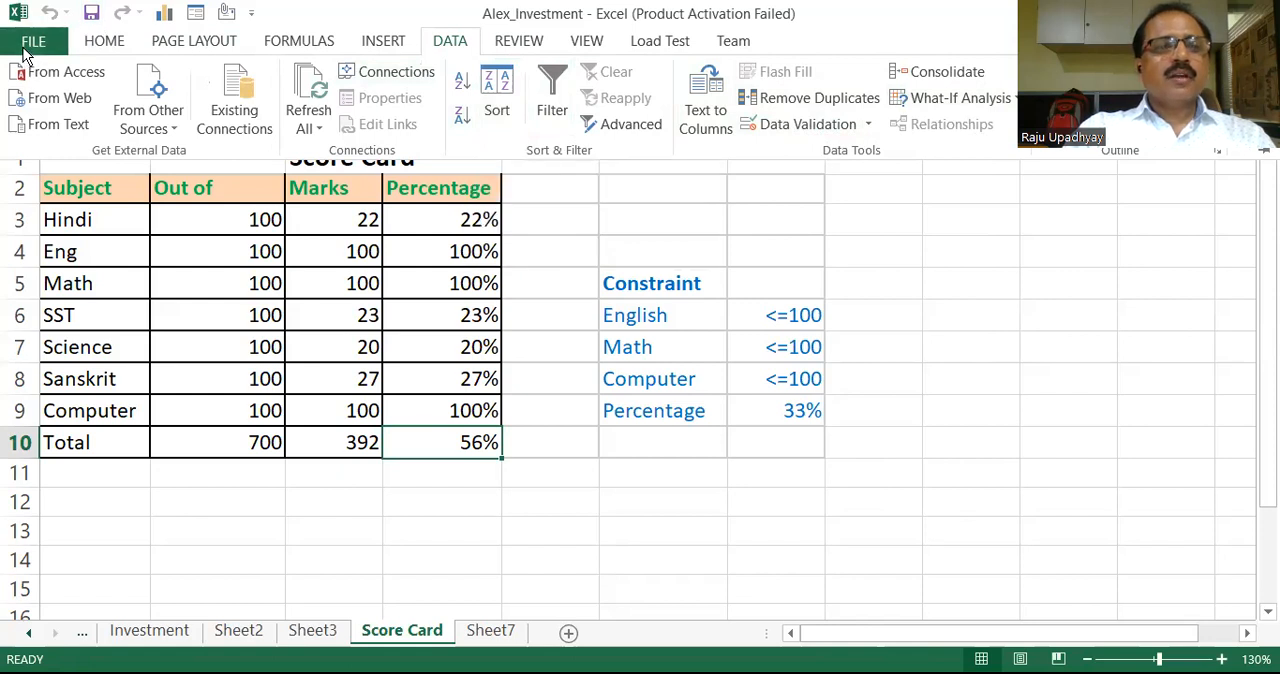
Step: Enable the Solver Add-in through the Excel Options add-ins manager
{"action": "left_click", "coordinate": [27, 45]}
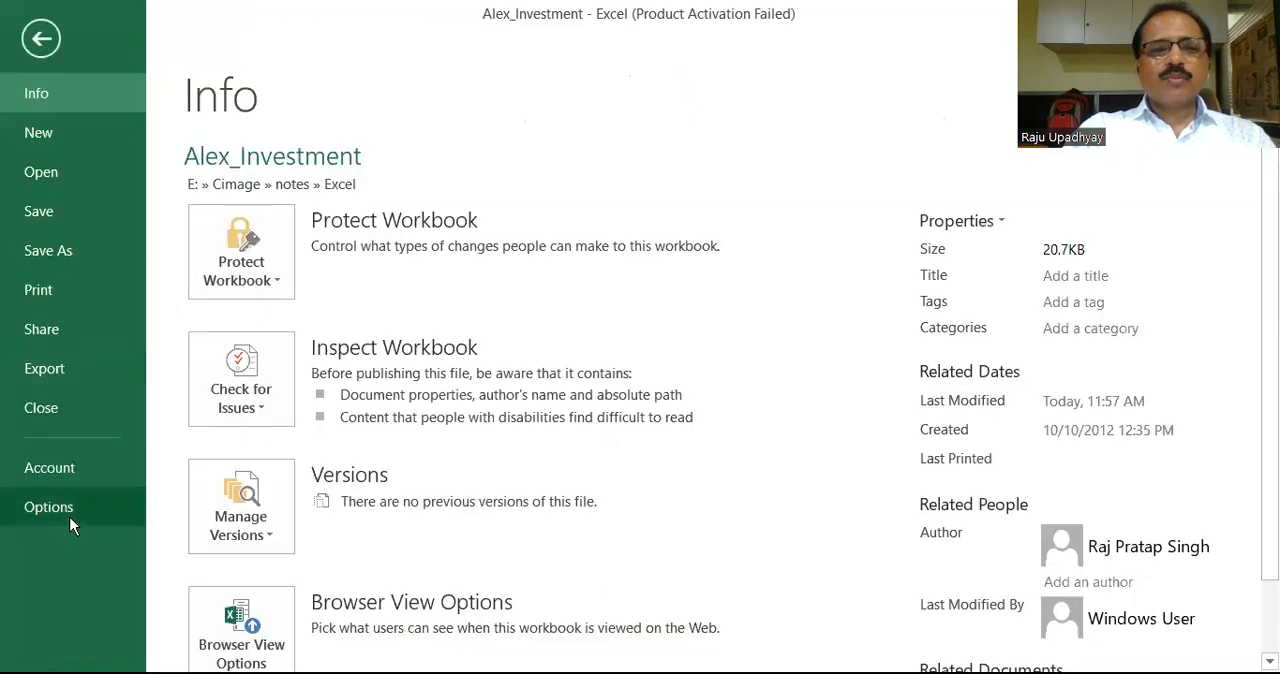
{"action": "key", "text": "Escape"}
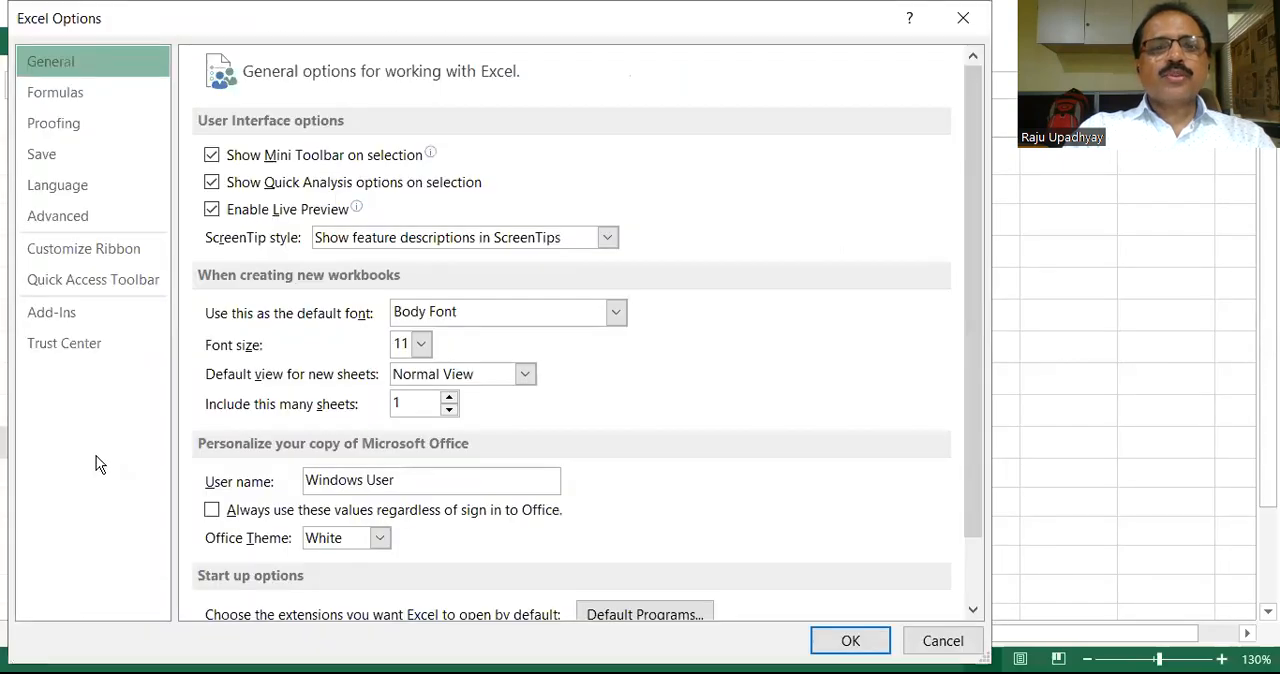
{"action": "left_click", "coordinate": [47, 315]}
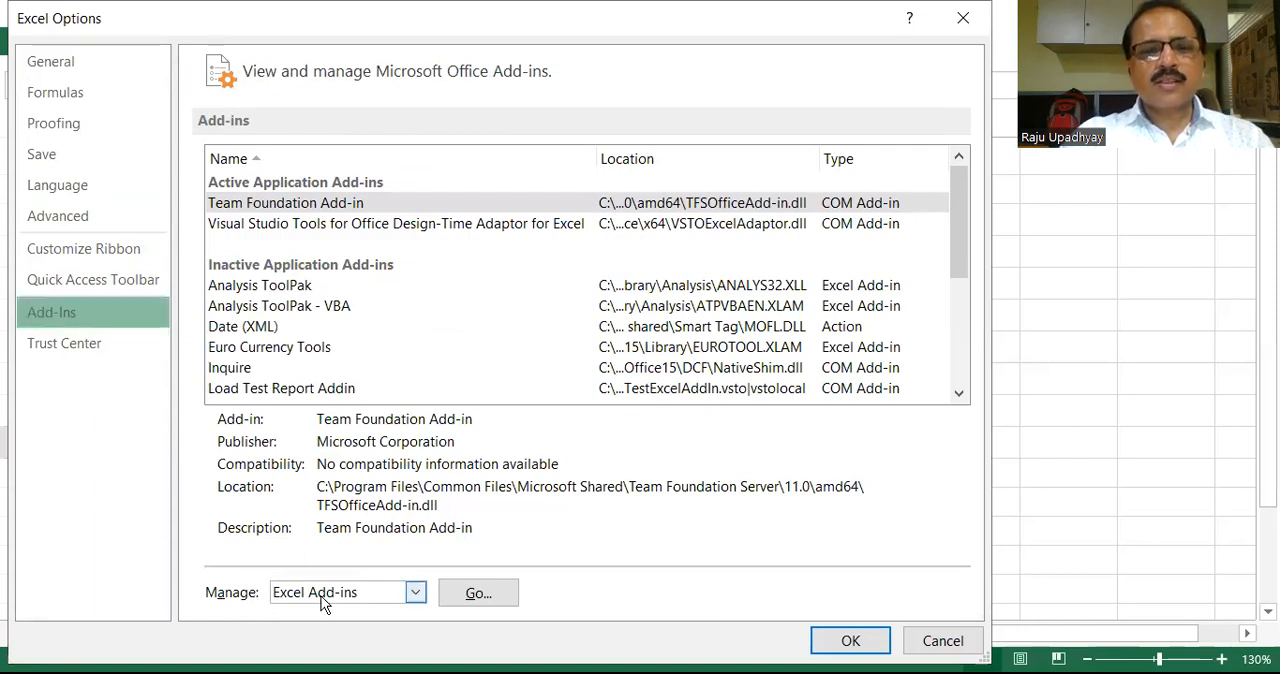
{"action": "left_click", "coordinate": [478, 594]}
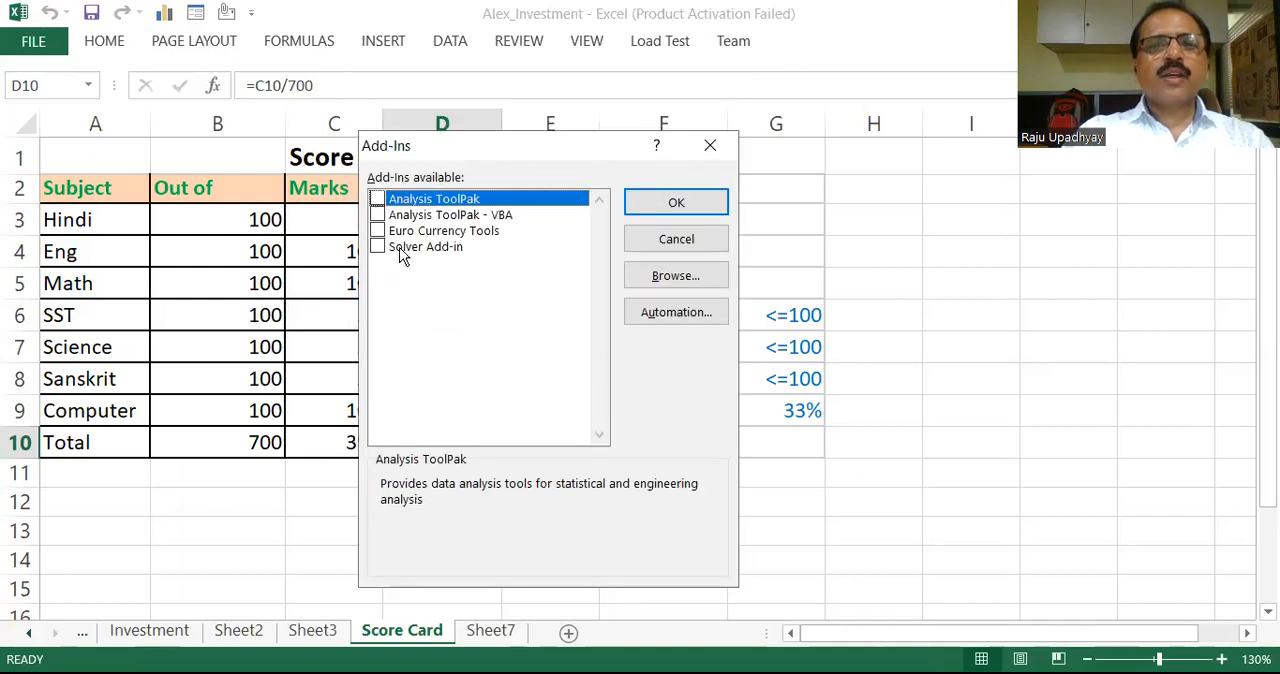
{"action": "left_click", "coordinate": [377, 246]}
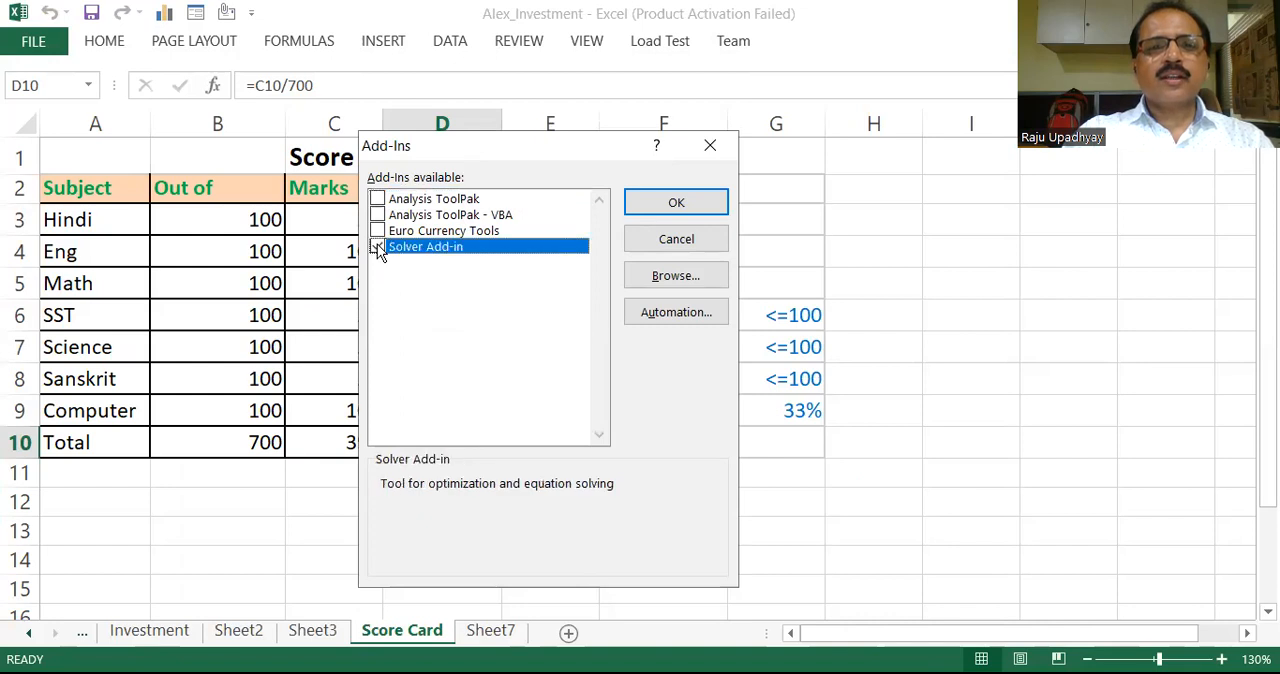
{"action": "left_click", "coordinate": [377, 246]}
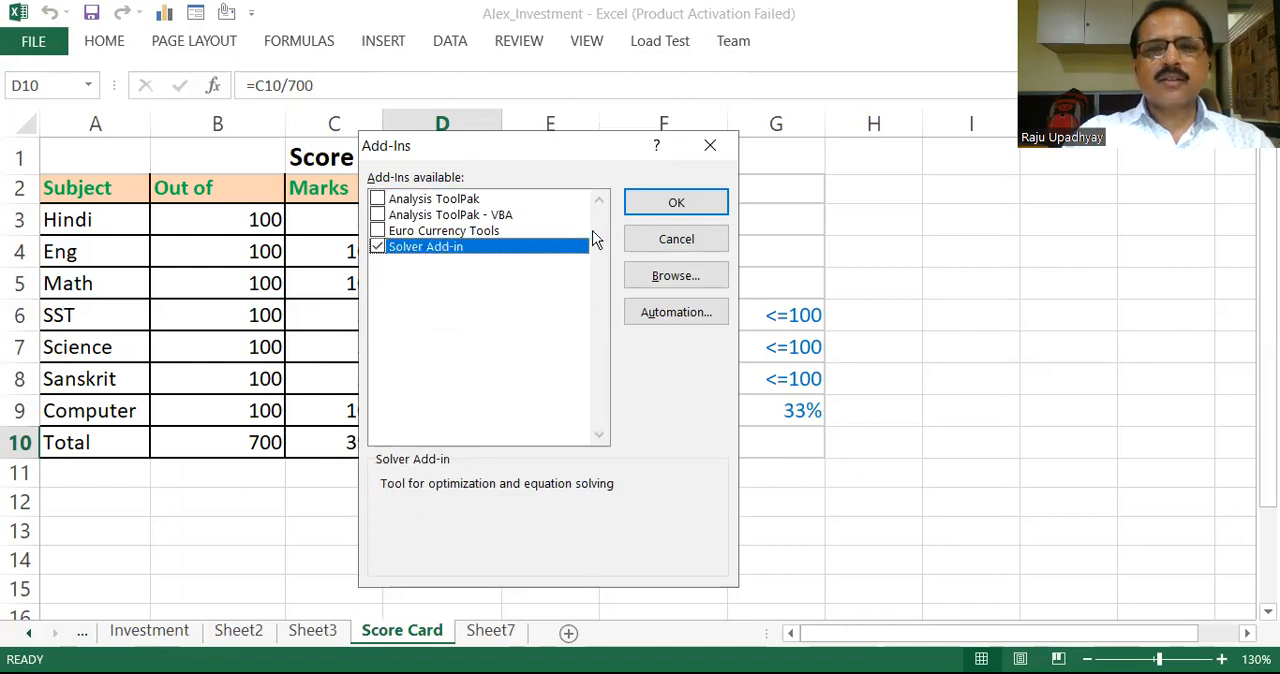
{"action": "left_click", "coordinate": [678, 204]}
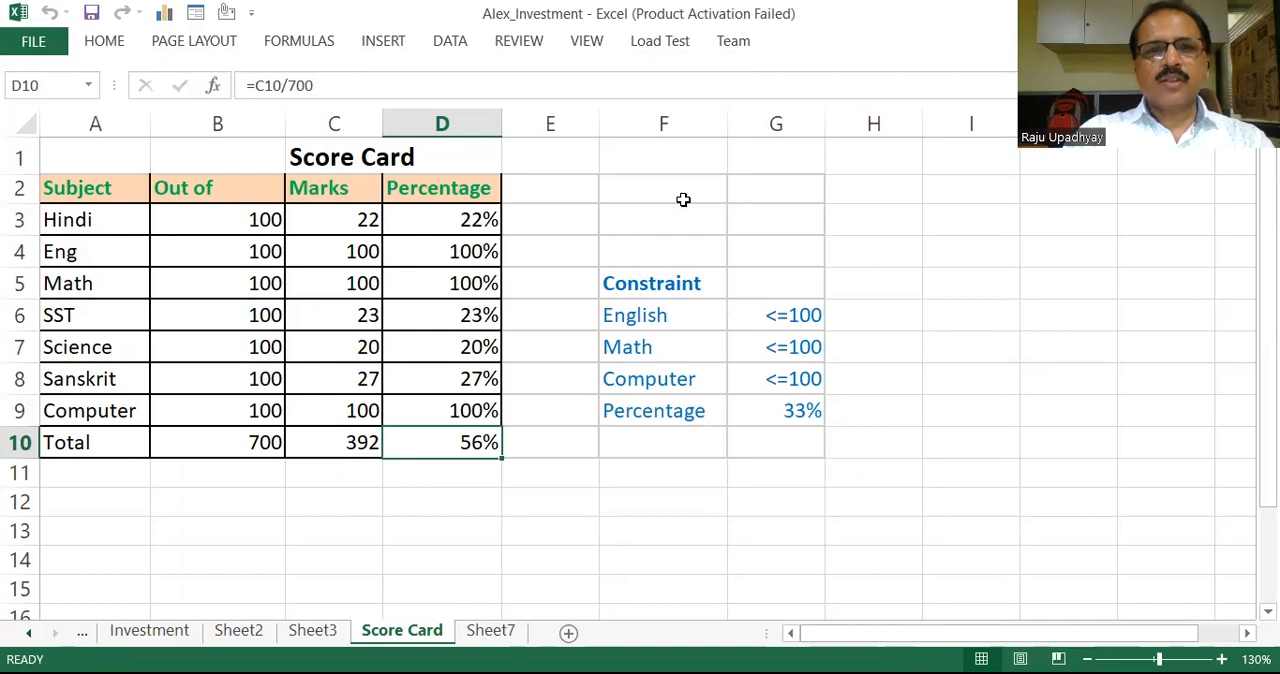
{"action": "left_click", "coordinate": [452, 41]}
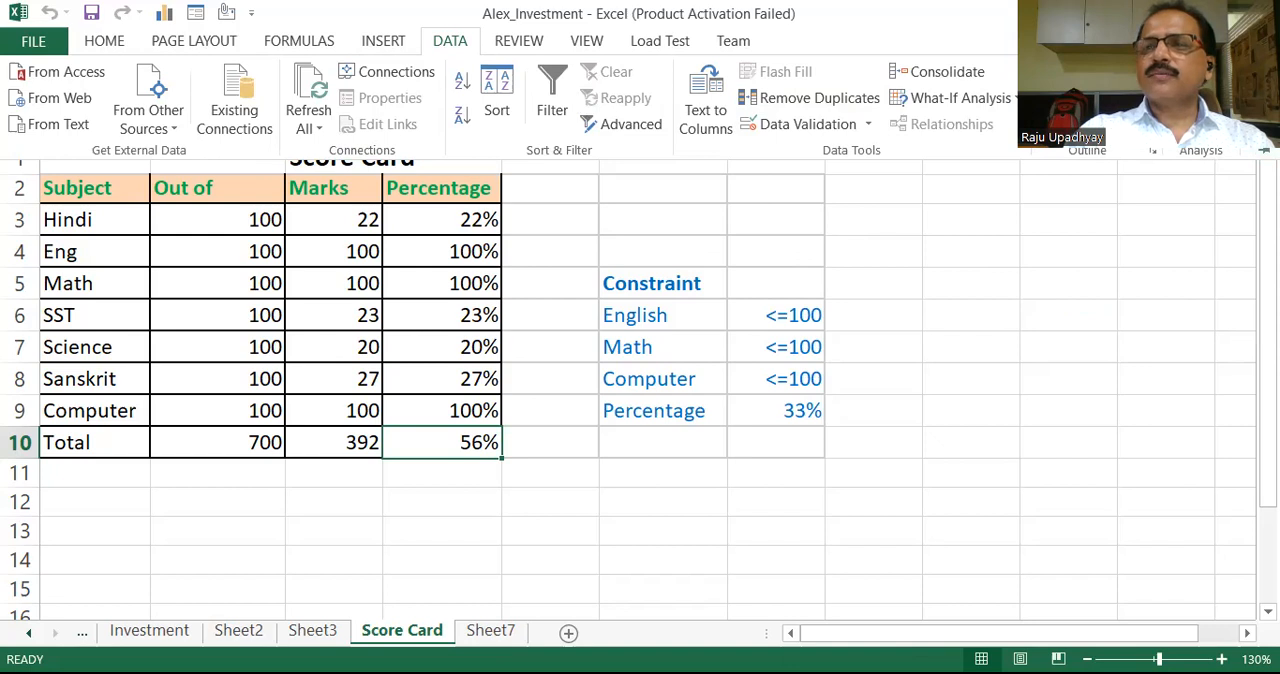
{"action": "left_click", "coordinate": [1200, 72]}
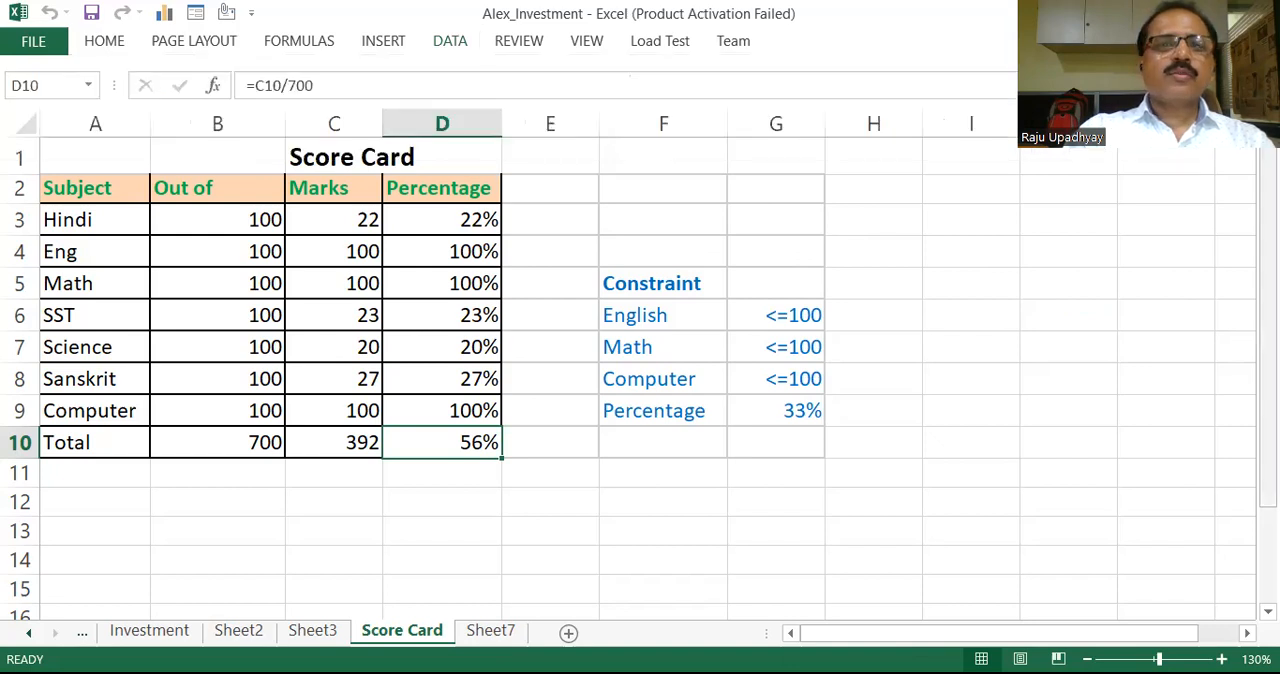
{"action": "left_click", "coordinate": [315, 160]}
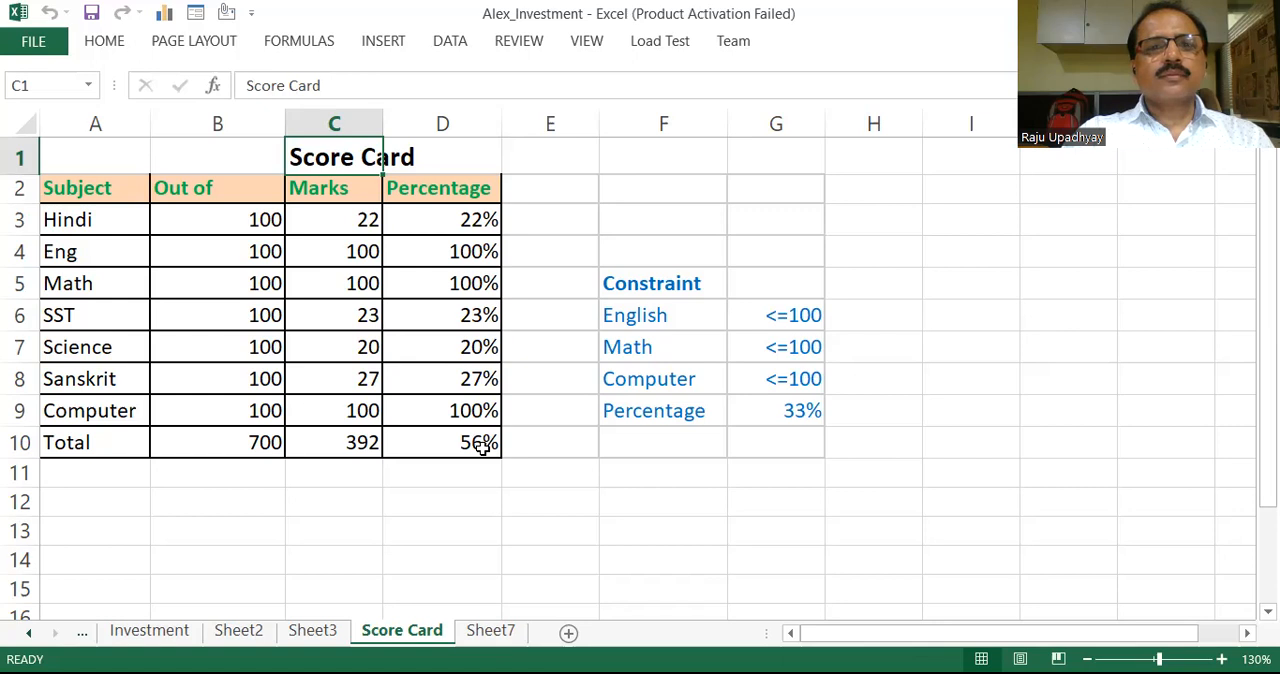
Step: Set the Eng, Math and Computer marks in the score card to 0
{"action": "left_click", "coordinate": [357, 248]}
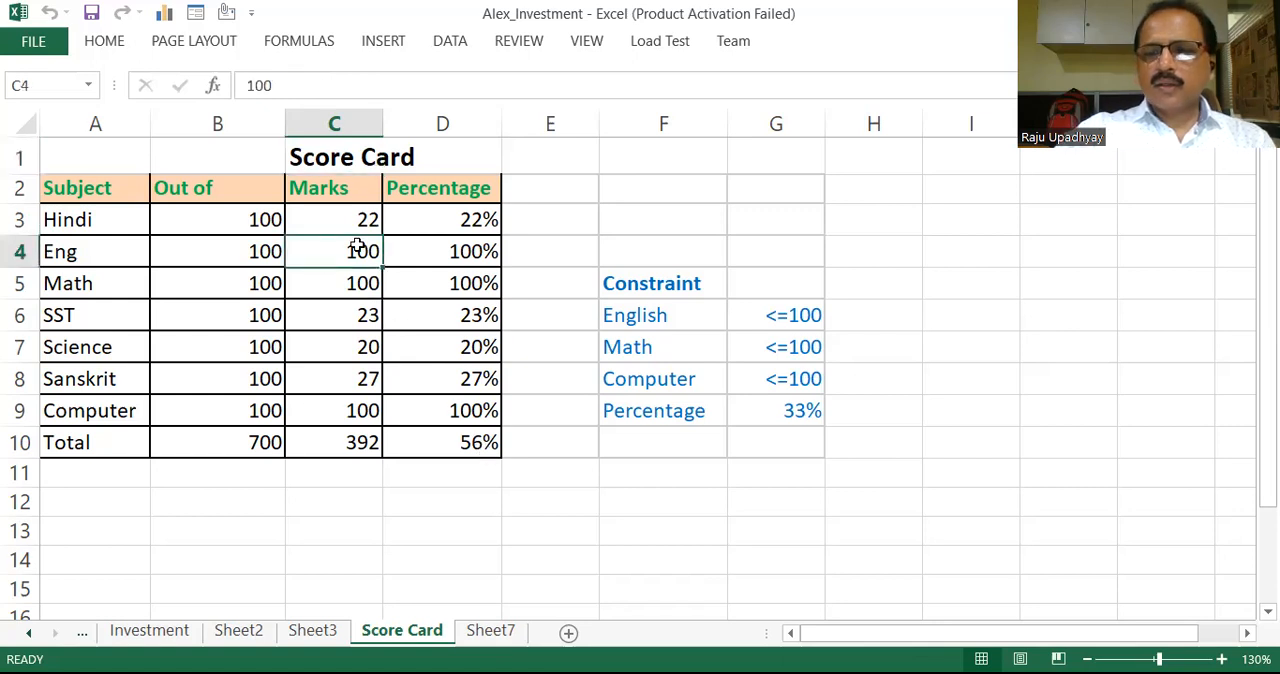
{"action": "type", "text": "0"}
{"action": "key", "text": "Return"}
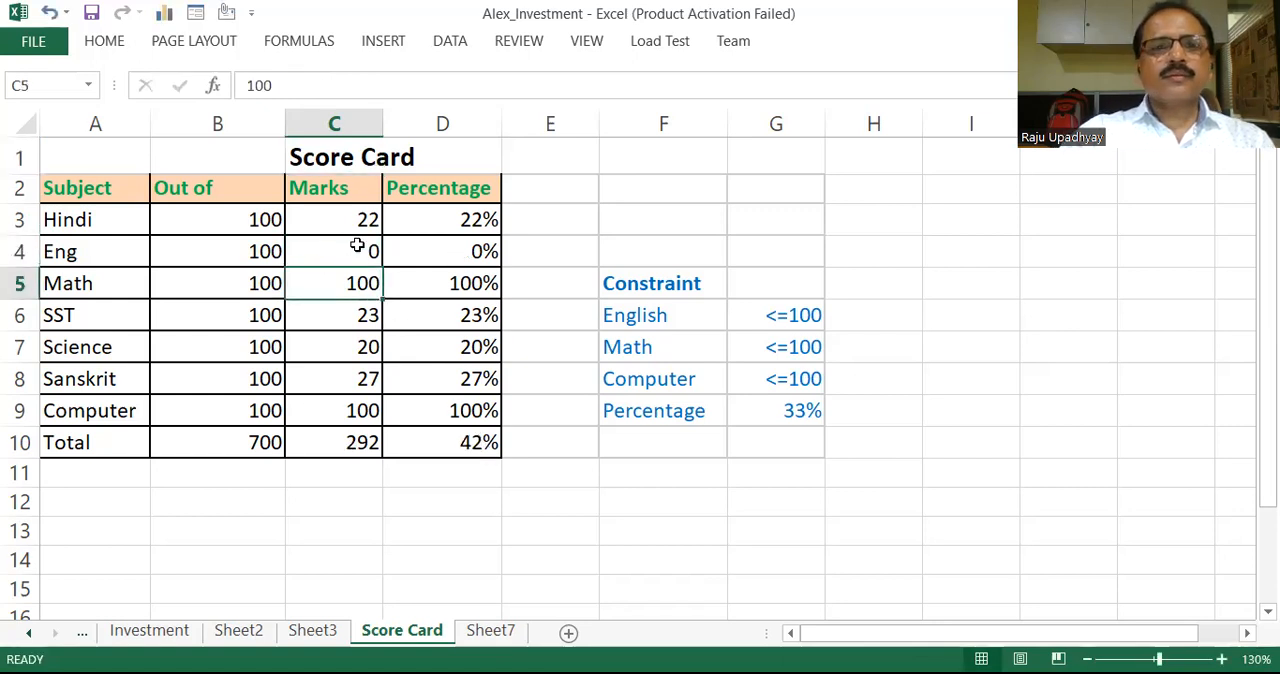
{"action": "left_click", "coordinate": [366, 316]}
{"action": "left_click", "coordinate": [365, 284]}
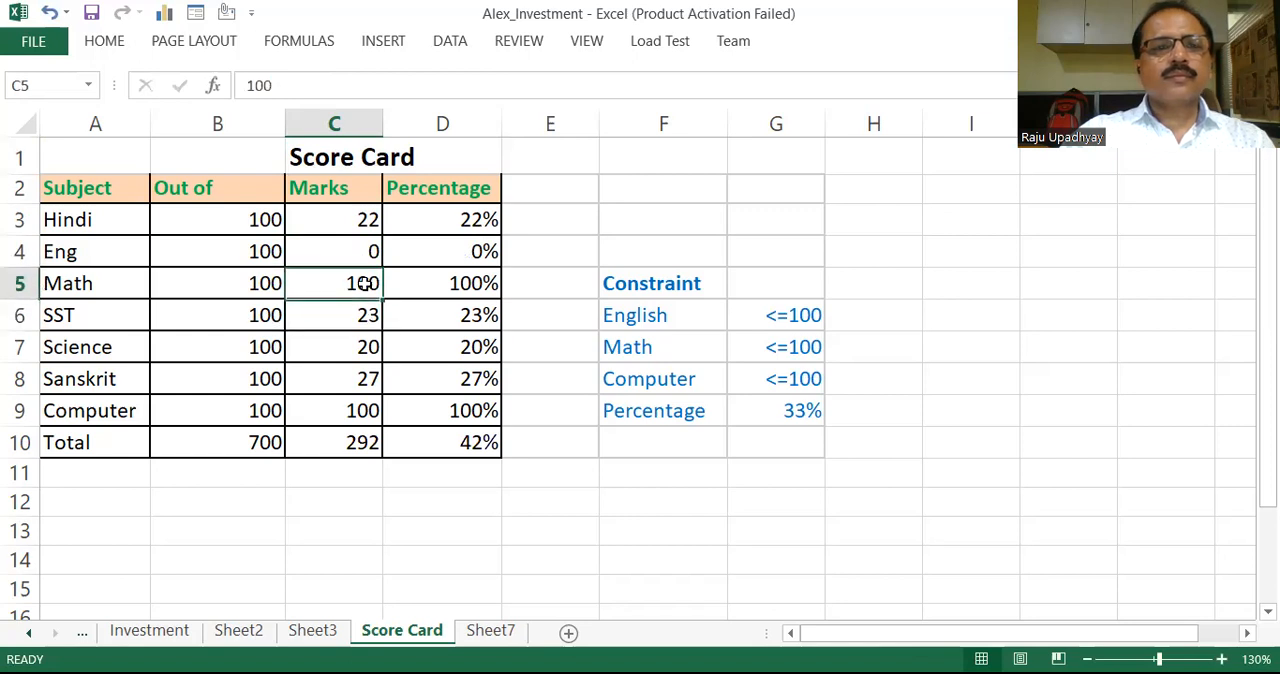
{"action": "type", "text": "0"}
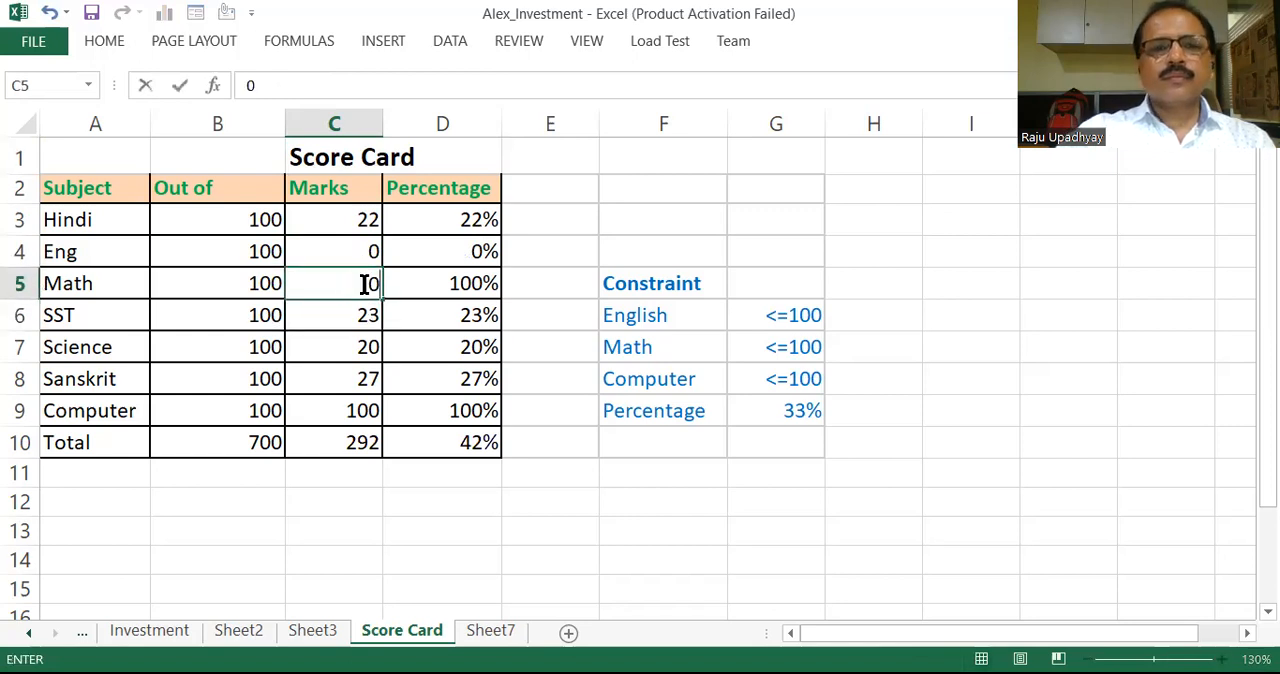
{"action": "left_click", "coordinate": [368, 414]}
{"action": "type", "text": "0"}
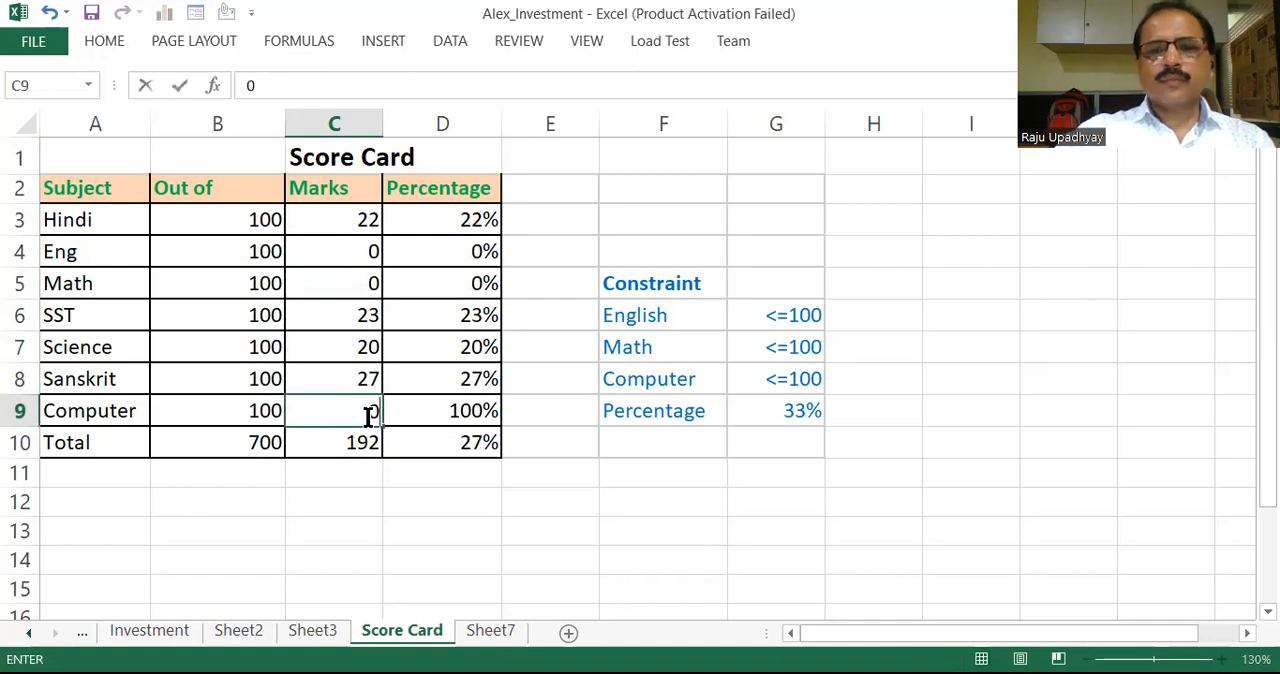
{"action": "key", "text": "Return"}
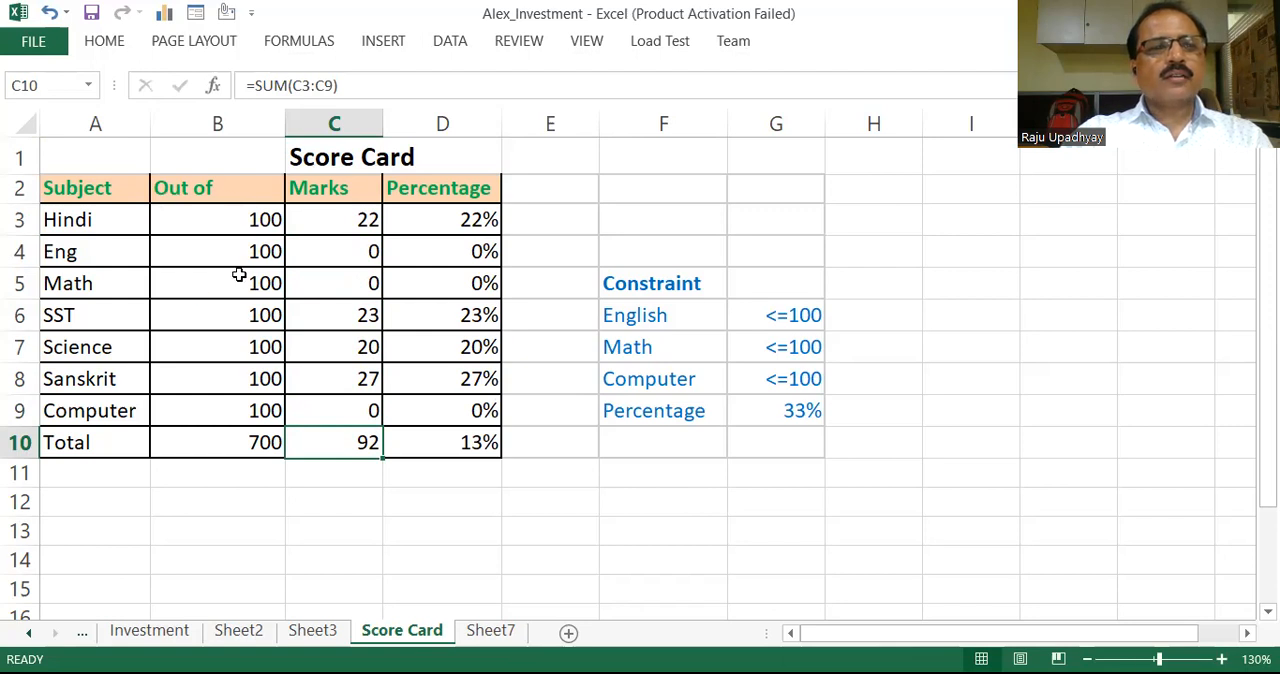
Step: Review the subjects, their marks and the total percentage formula in the score card
{"action": "left_click", "coordinate": [85, 219]}
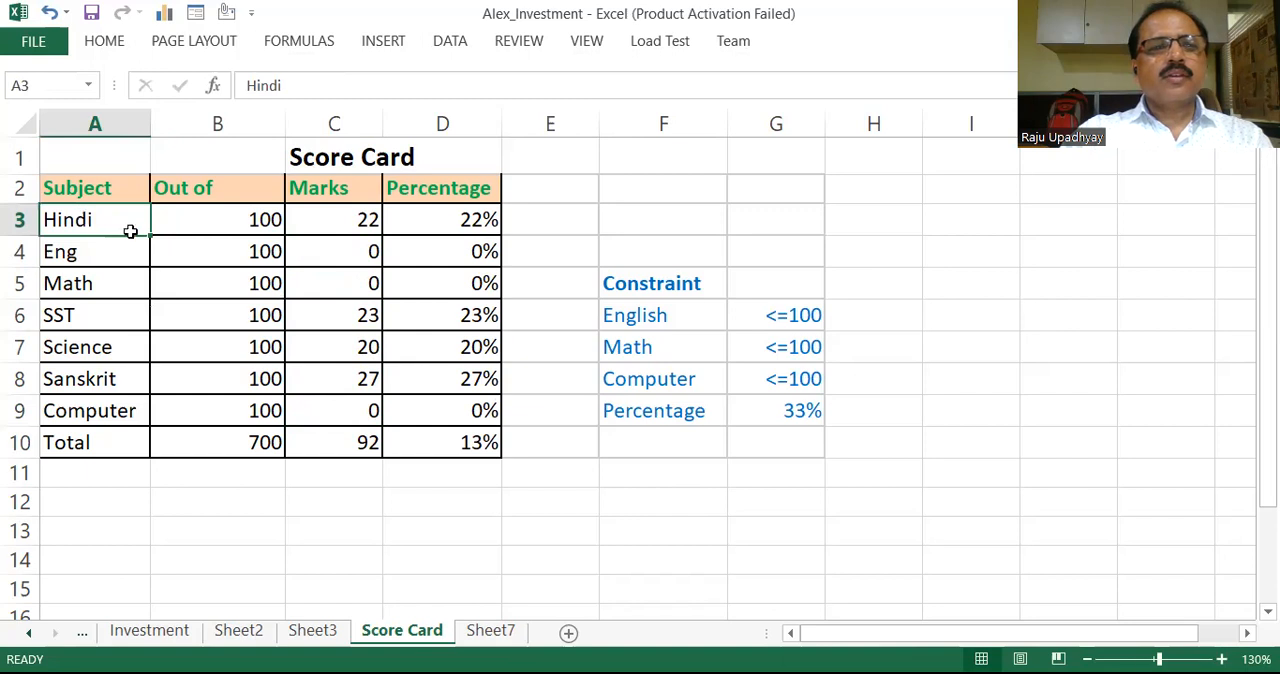
{"action": "left_click", "coordinate": [357, 222]}
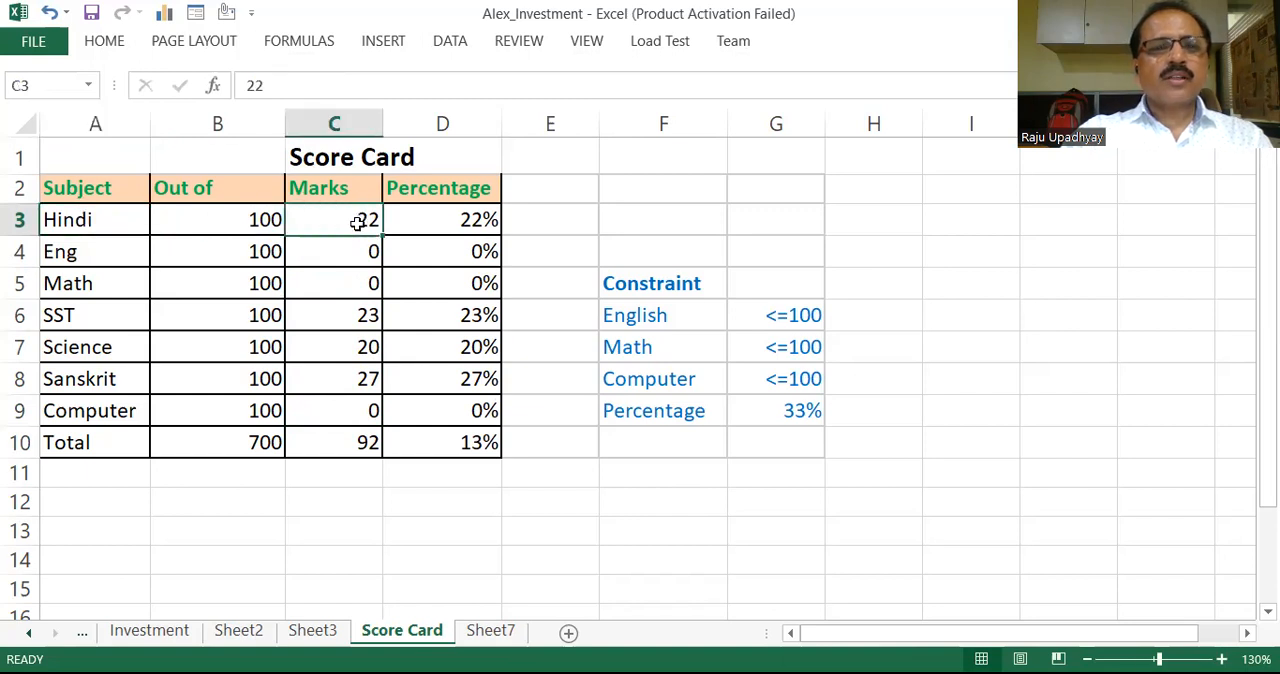
{"action": "left_click", "coordinate": [68, 316]}
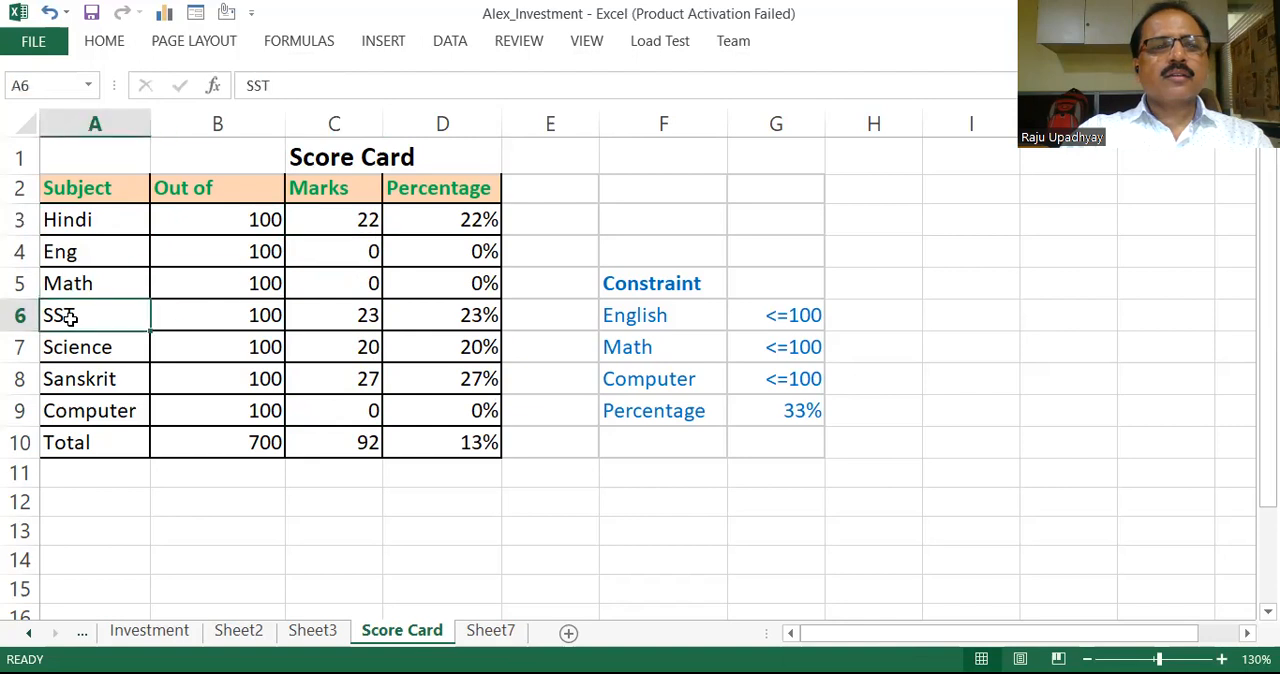
{"action": "left_click", "coordinate": [372, 318]}
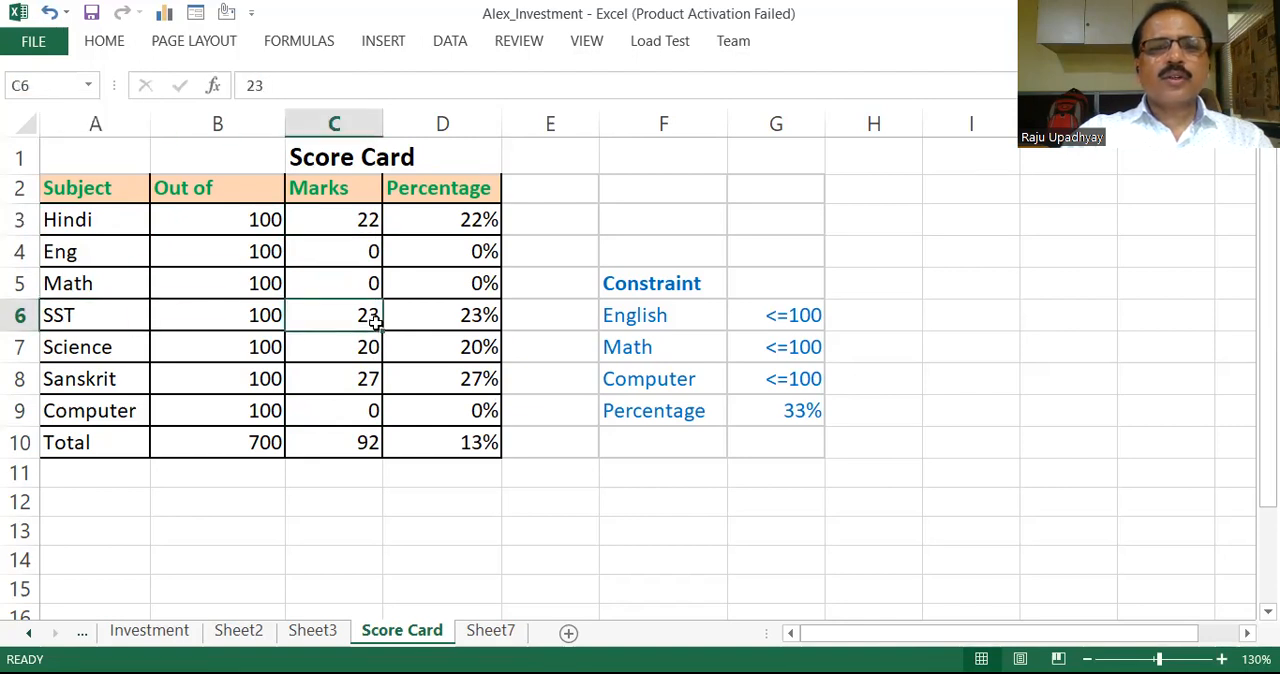
{"action": "left_click", "coordinate": [98, 347]}
{"action": "left_click", "coordinate": [357, 351]}
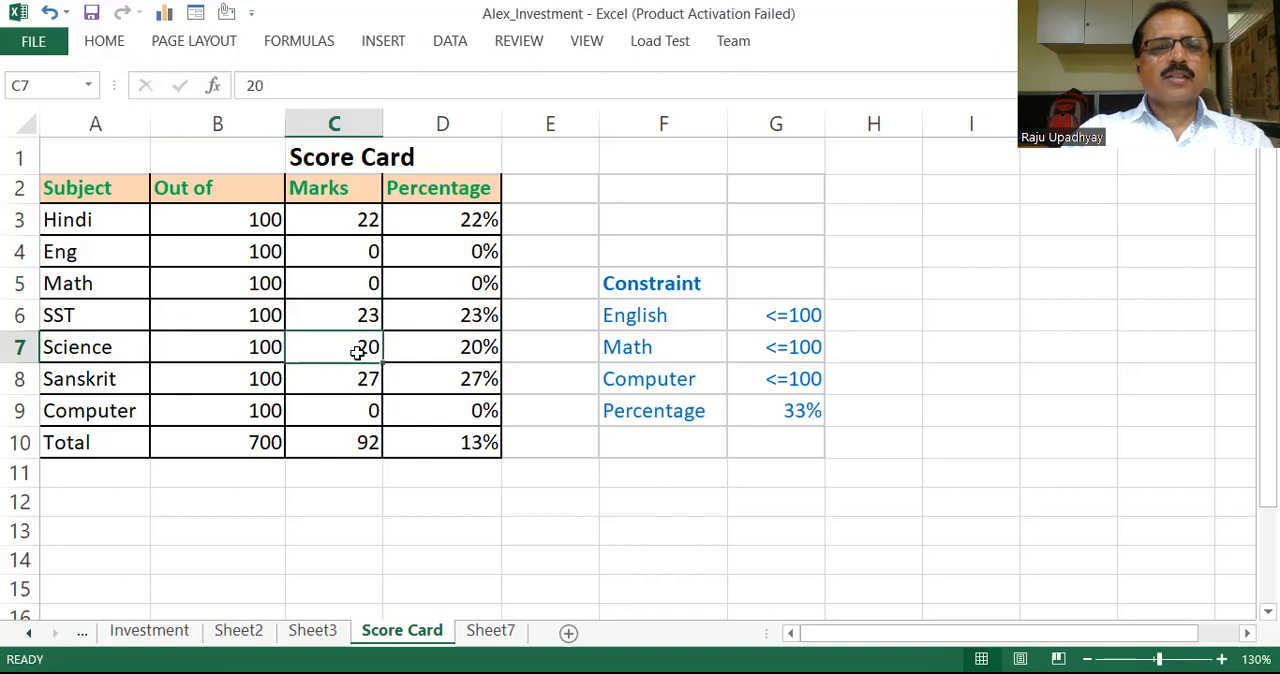
{"action": "left_click", "coordinate": [92, 382]}
{"action": "left_click", "coordinate": [347, 383]}
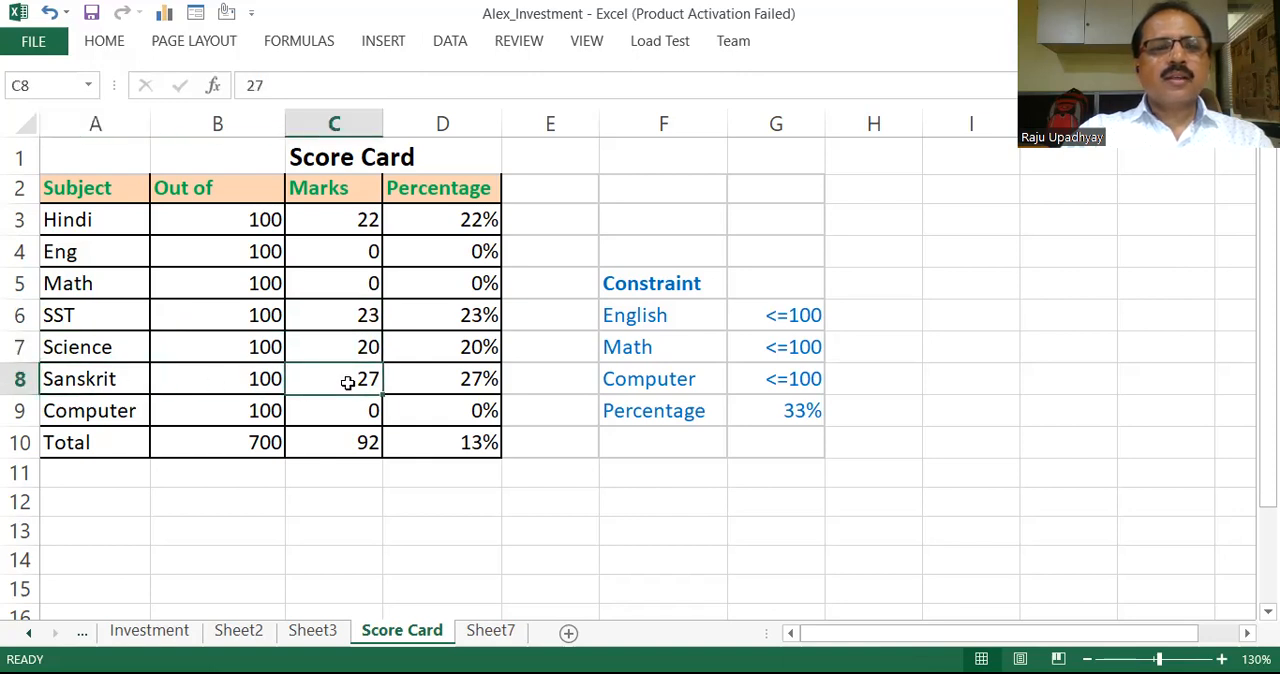
{"action": "left_click", "coordinate": [347, 254]}
{"action": "left_click", "coordinate": [347, 281]}
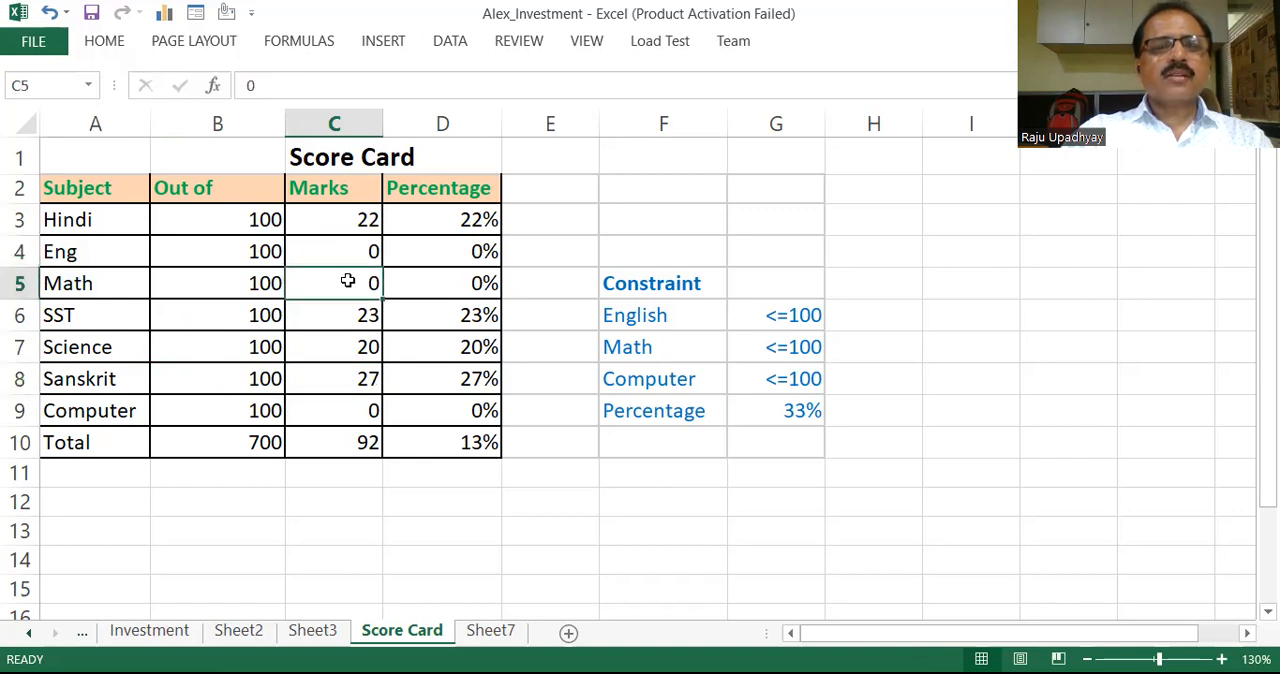
{"action": "left_click", "coordinate": [372, 412]}
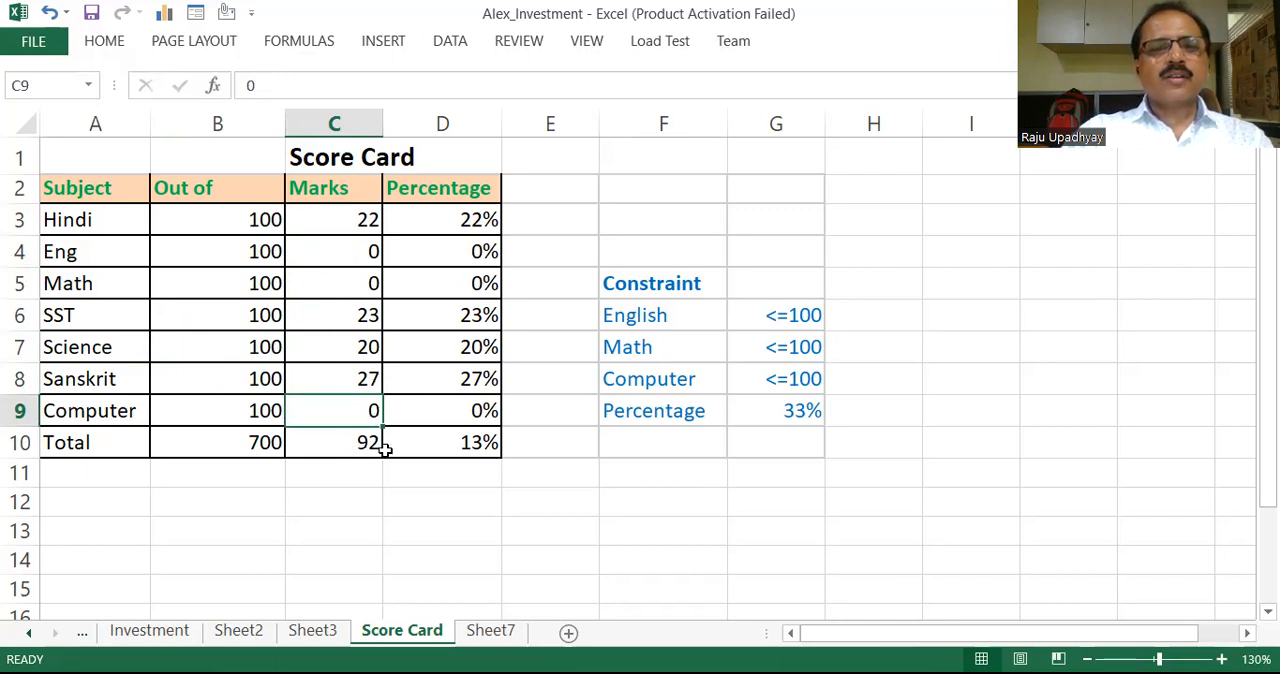
{"action": "left_click", "coordinate": [466, 450]}
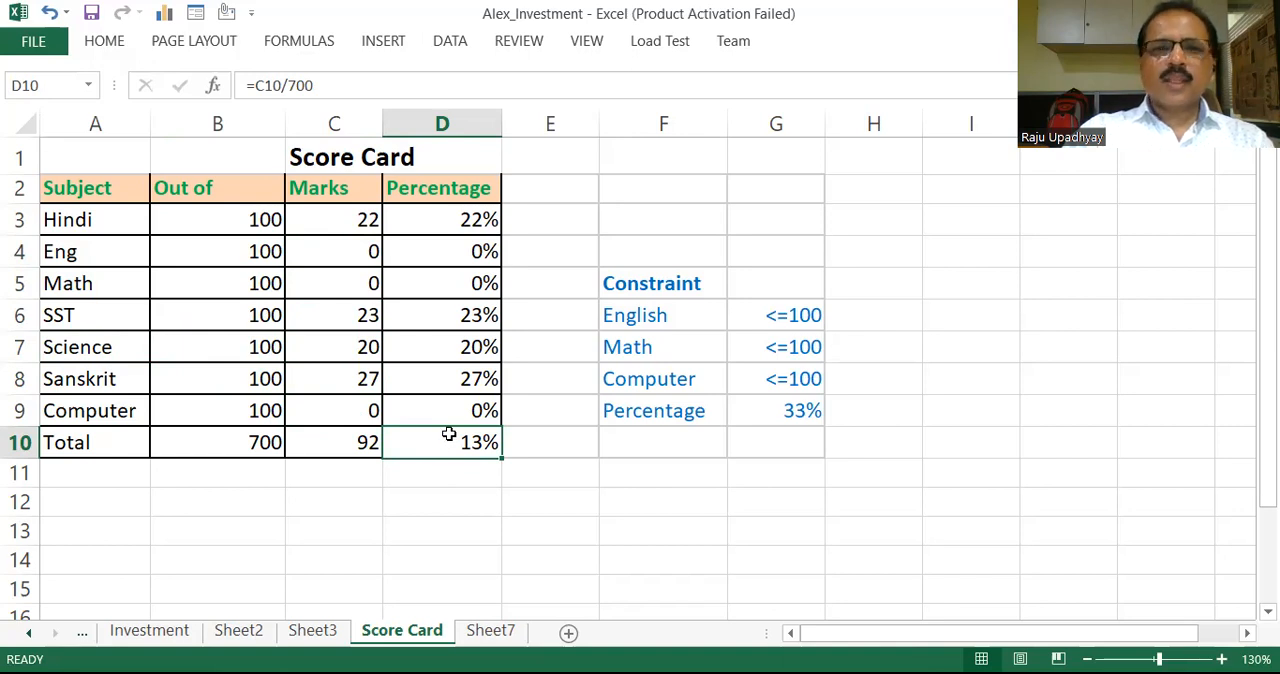
{"action": "left_click", "coordinate": [369, 253]}
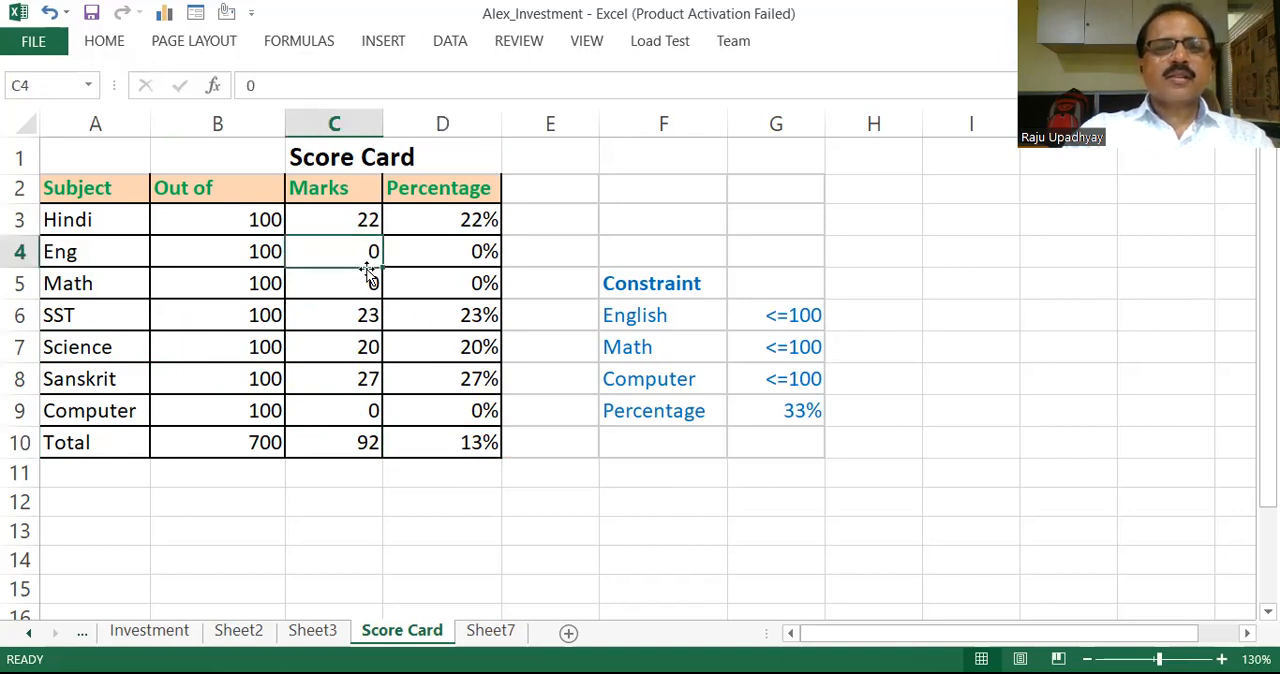
{"action": "left_click", "coordinate": [366, 285]}
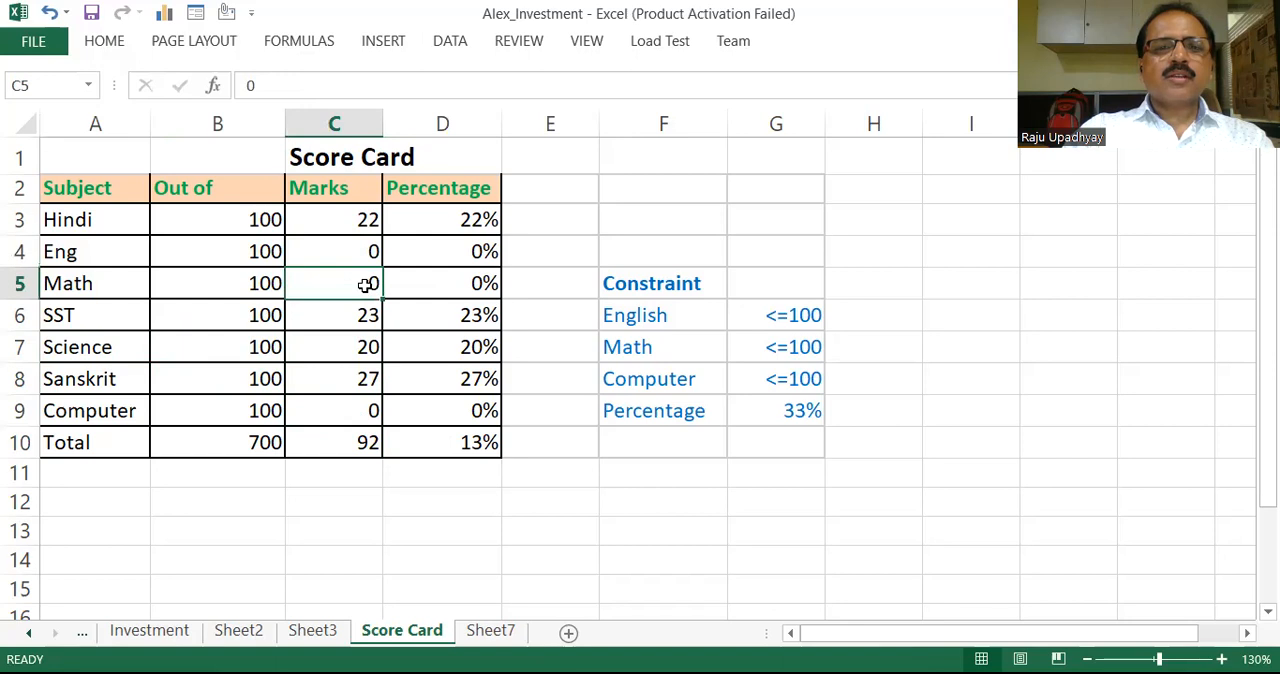
{"action": "left_click", "coordinate": [368, 411]}
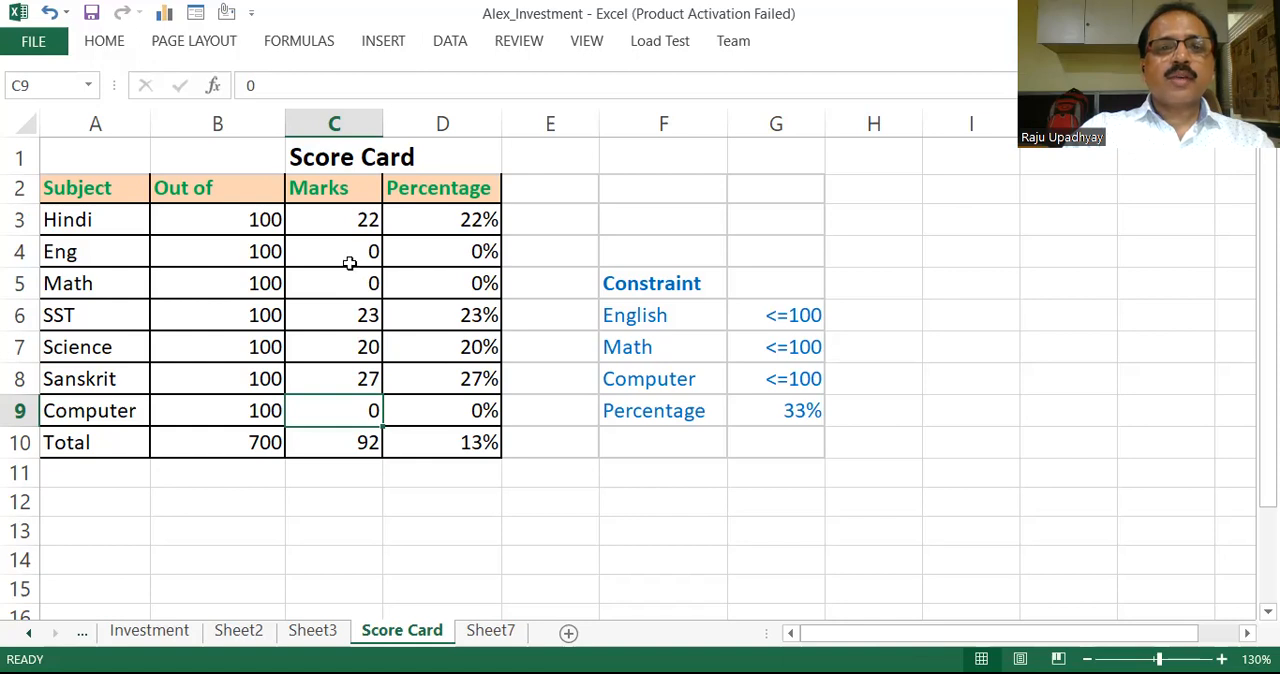
{"action": "left_click", "coordinate": [466, 443]}
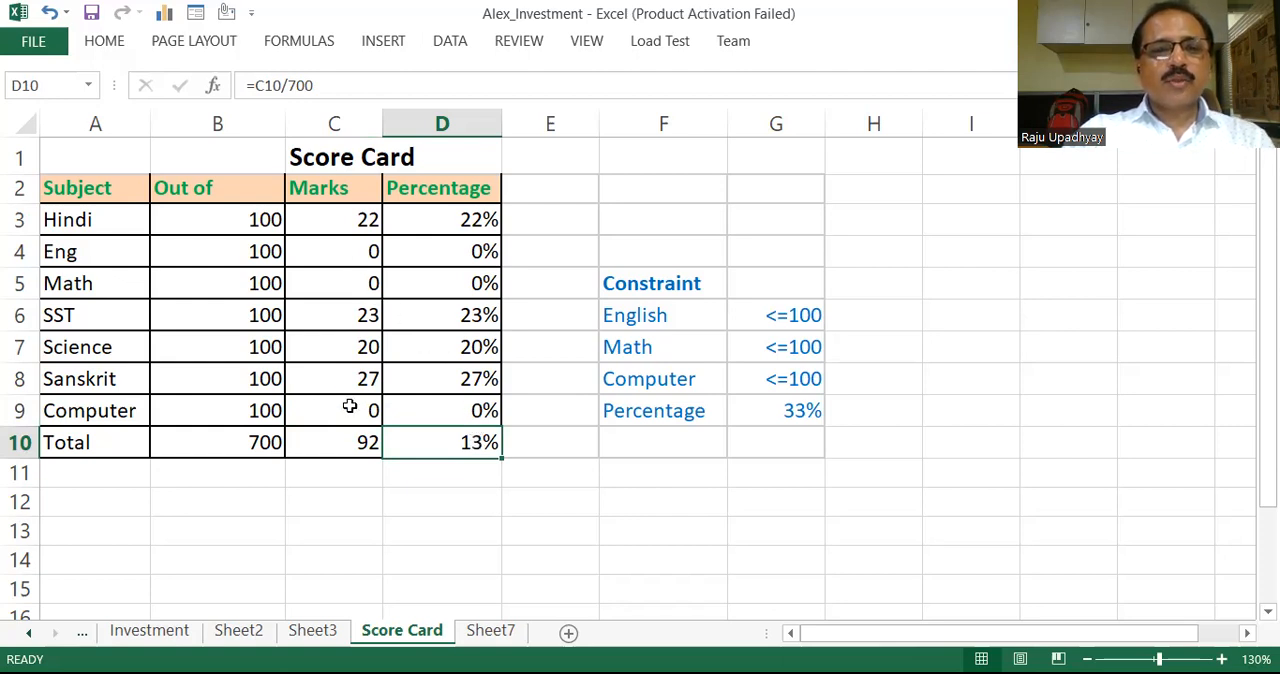
{"action": "left_click", "coordinate": [355, 255]}
{"action": "left_click", "coordinate": [354, 279]}
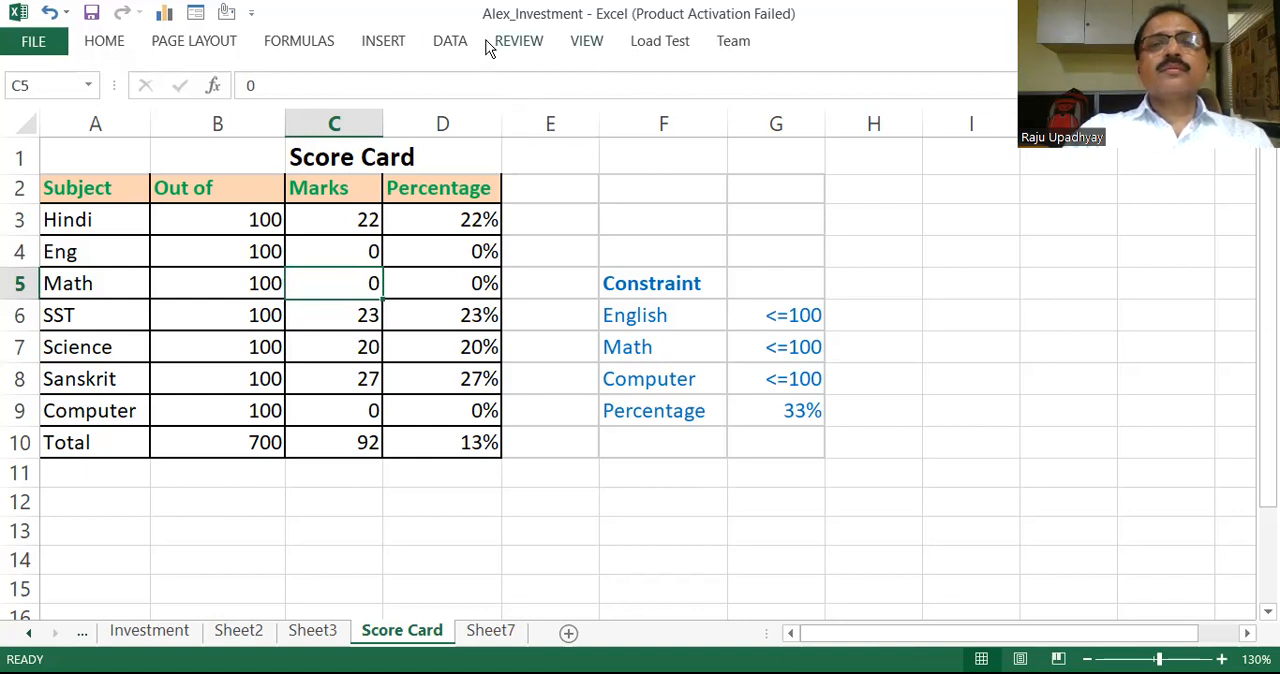
Step: Open Solver, reset all its parameters and move its dialog clear of the score table
{"action": "left_click", "coordinate": [450, 45]}
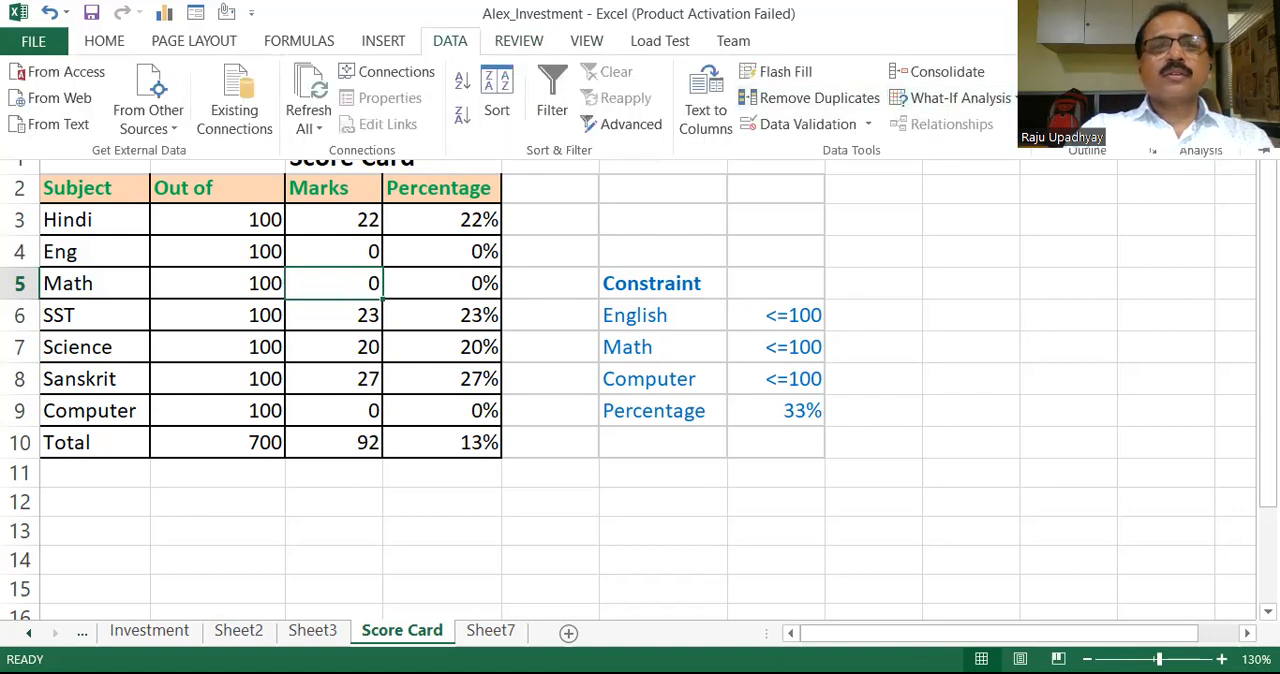
{"action": "left_click", "coordinate": [1200, 72]}
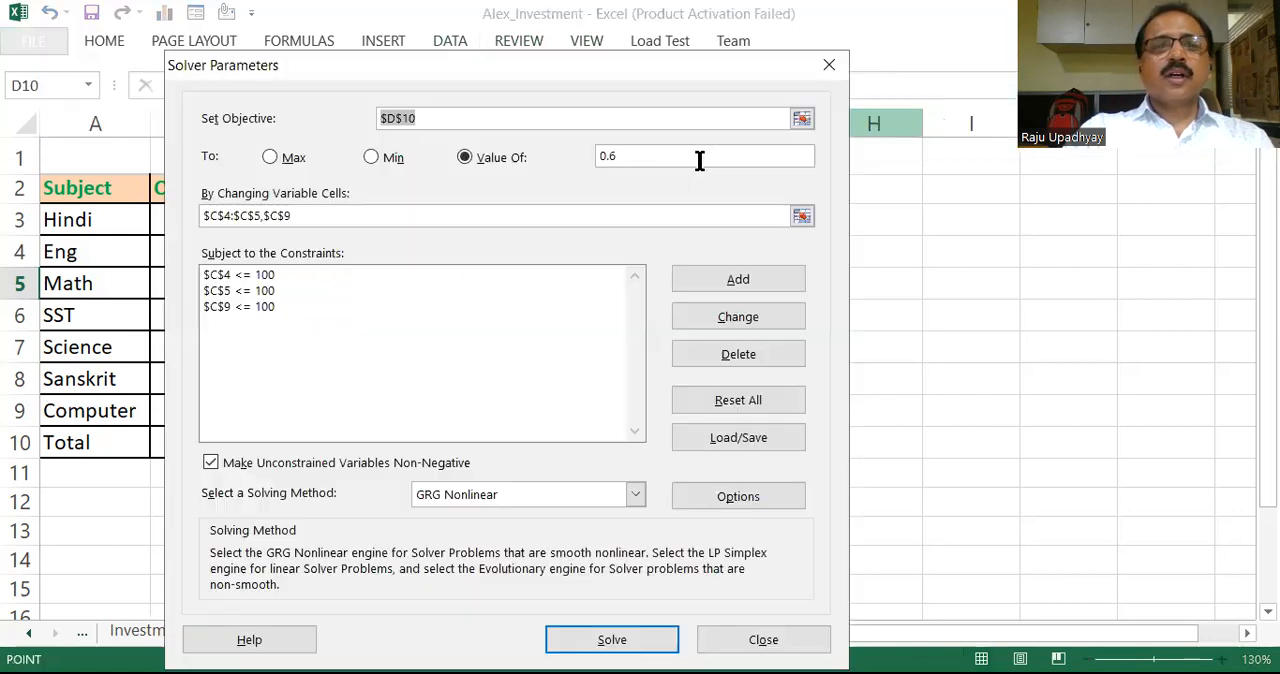
{"action": "left_click", "coordinate": [727, 405]}
{"action": "left_click", "coordinate": [651, 432]}
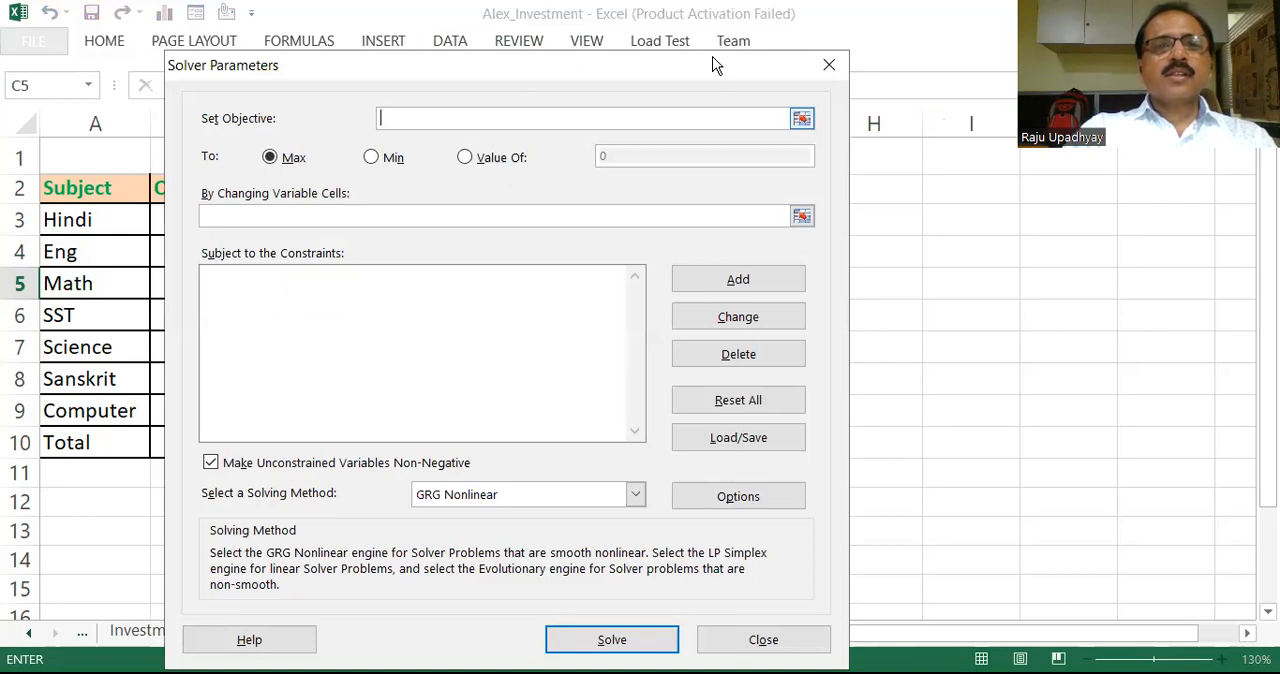
{"action": "left_click_drag", "start_coordinate": [711, 63], "coordinate": [763, 47]}
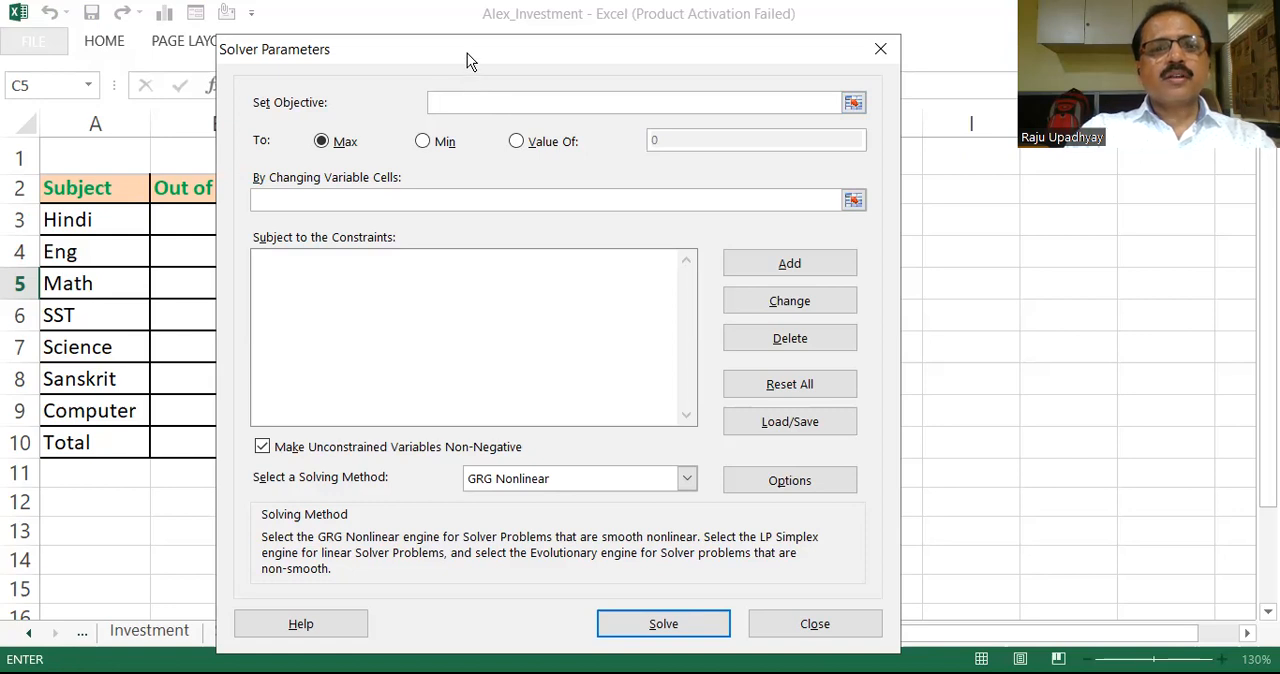
{"action": "left_click_drag", "start_coordinate": [778, 53], "coordinate": [1090, 54]}
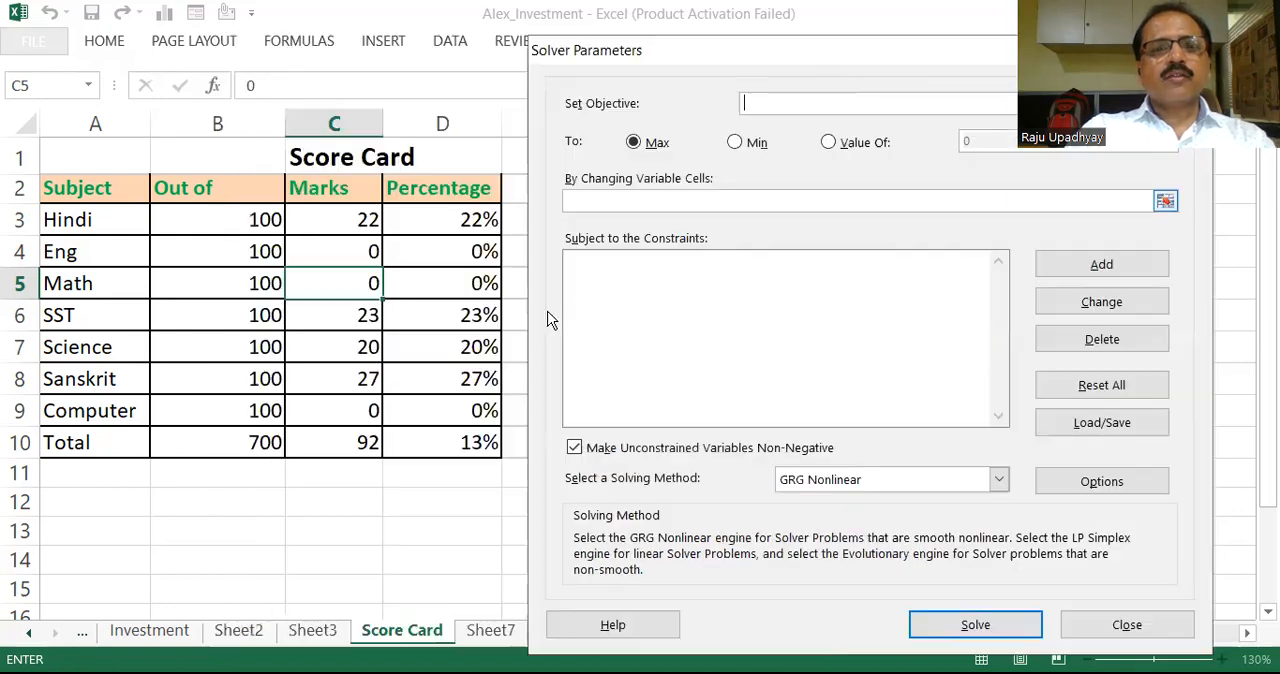
Step: Set the Solver objective to the total percentage cell D10 with a target value of 50%
{"action": "left_click", "coordinate": [445, 433]}
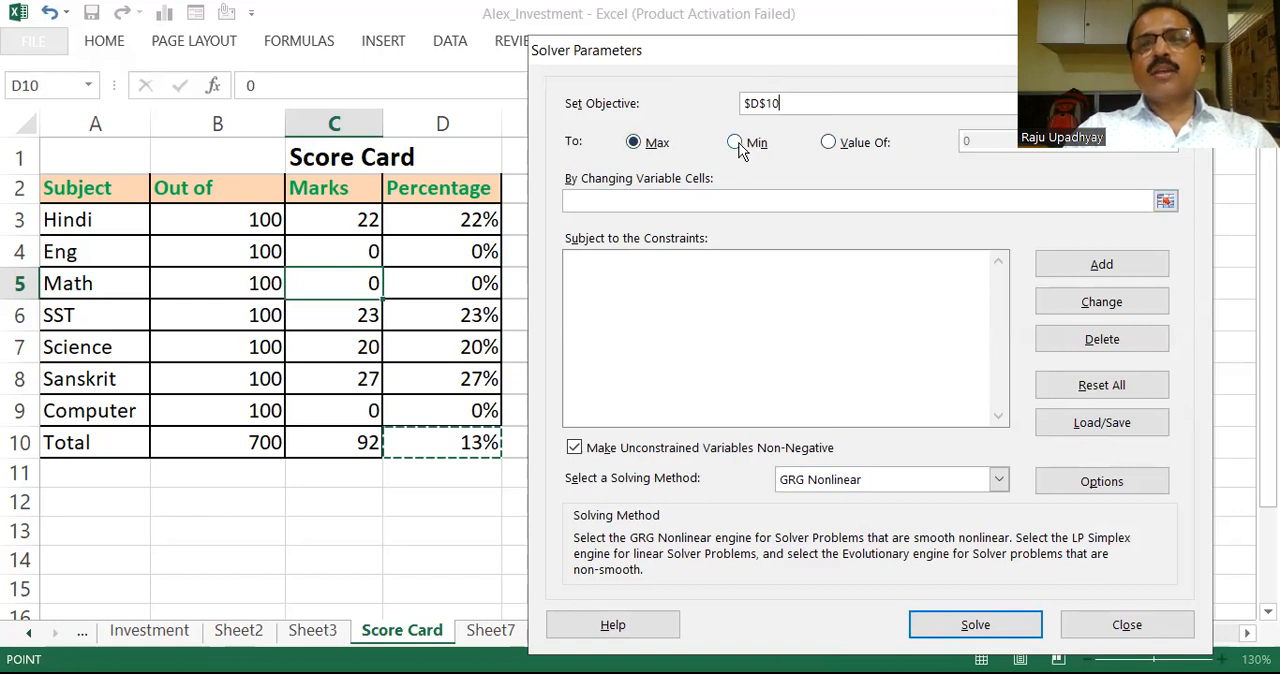
{"action": "left_click", "coordinate": [829, 146]}
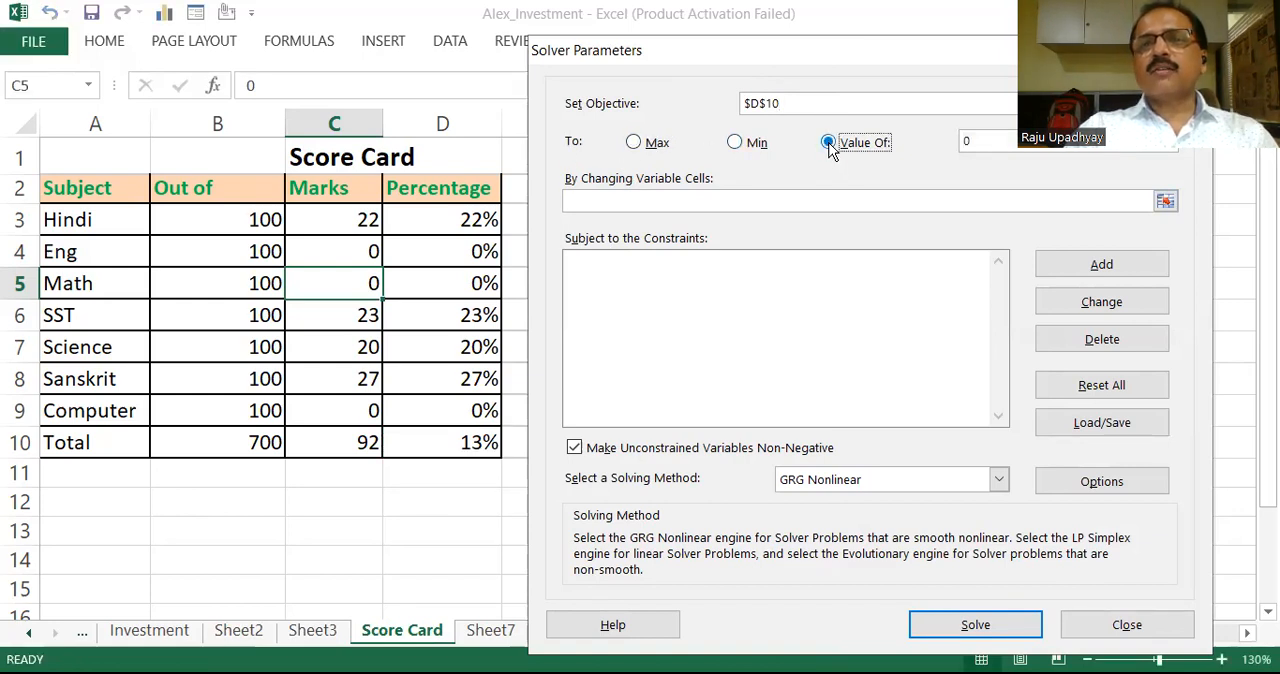
{"action": "left_click", "coordinate": [984, 146]}
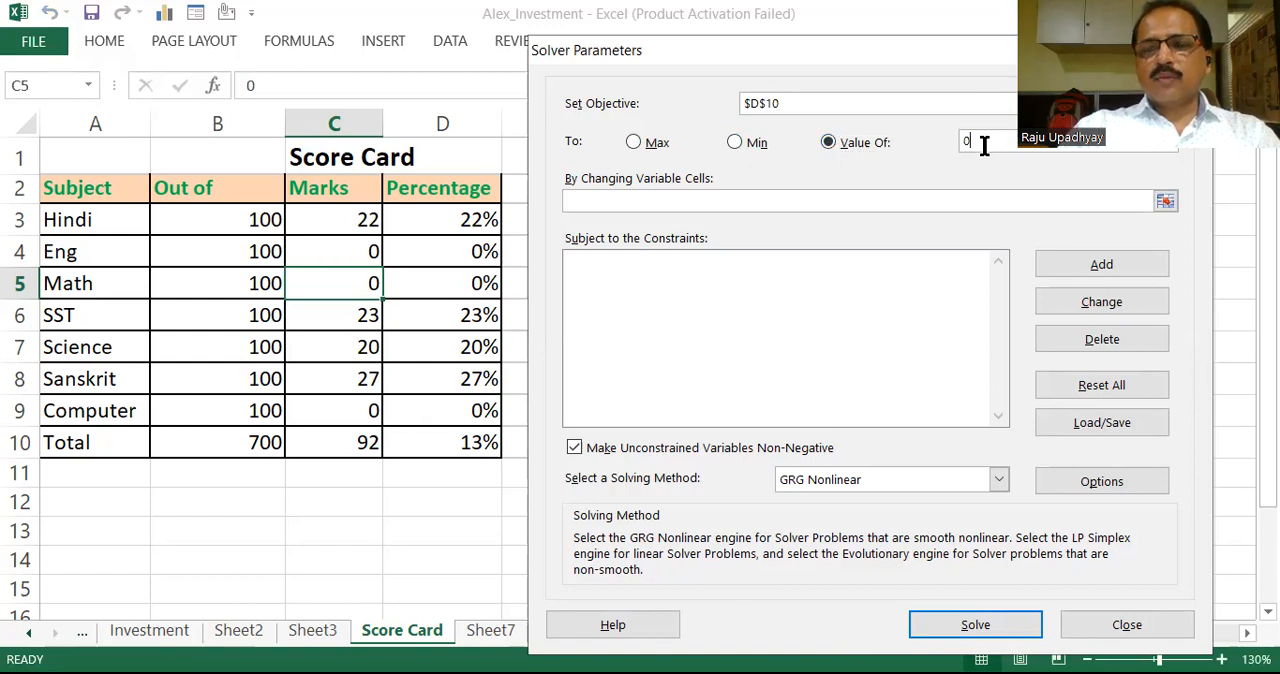
{"action": "key", "text": "BackSpace"}
{"action": "type", "text": "50%"}
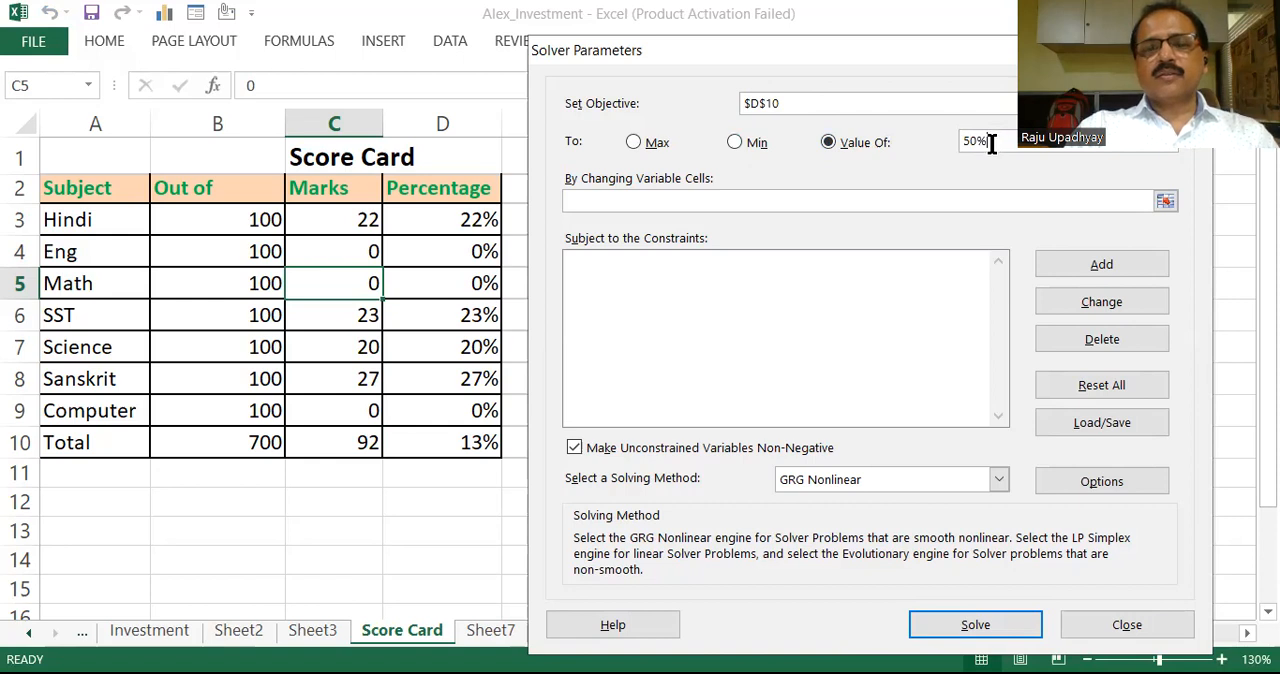
Step: Set the variable cells to the Eng and Math marks C4:C5 plus the Computer mark C9
{"action": "left_click", "coordinate": [765, 197]}
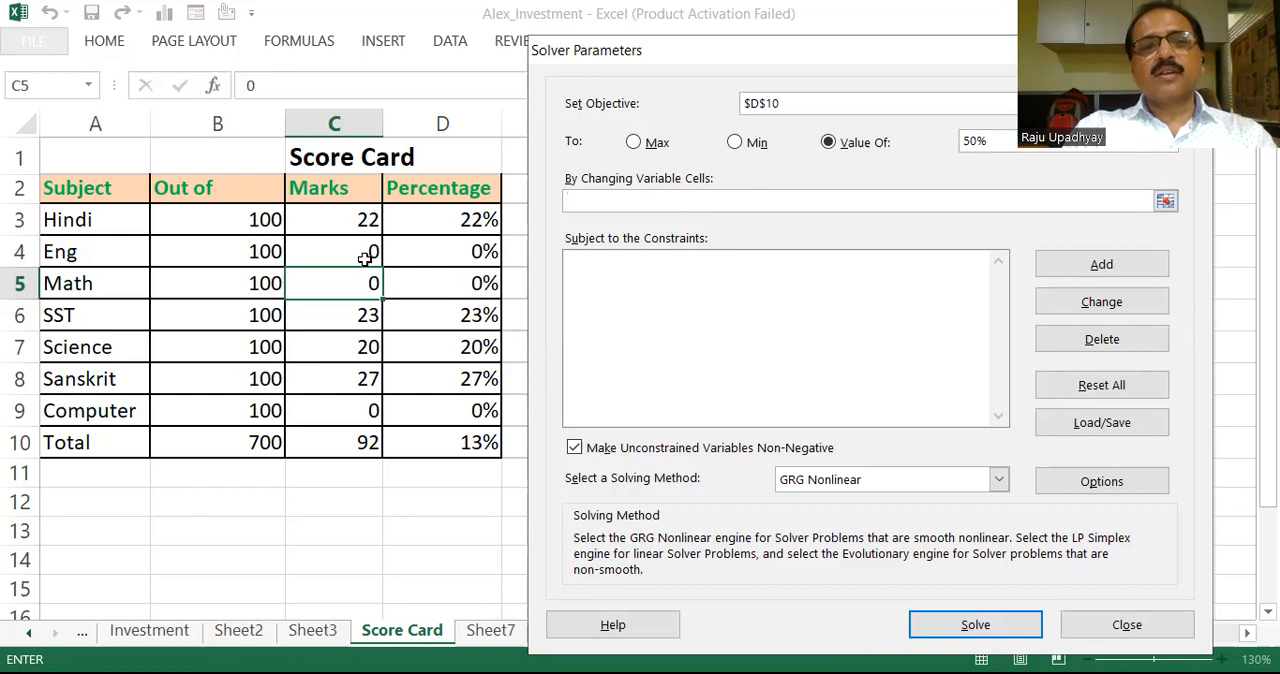
{"action": "left_click_drag", "start_coordinate": [368, 251], "coordinate": [368, 283]}
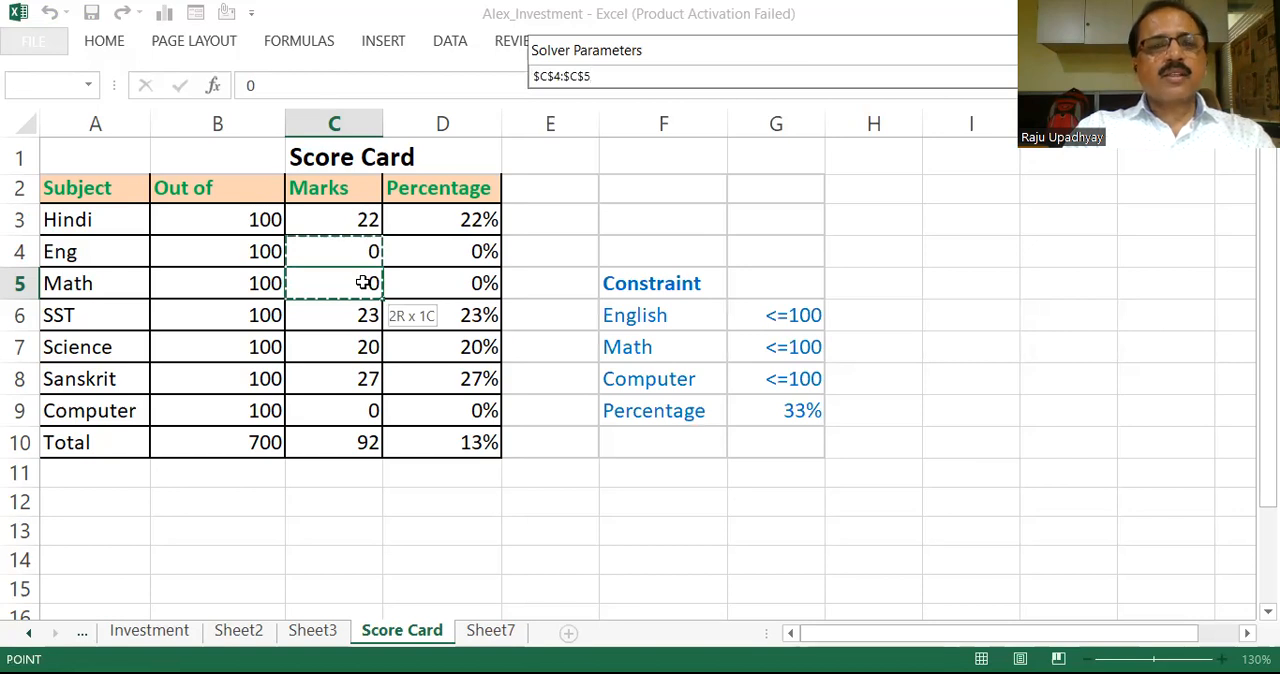
{"action": "left_click_drag", "start_coordinate": [365, 283], "coordinate": [365, 283]}
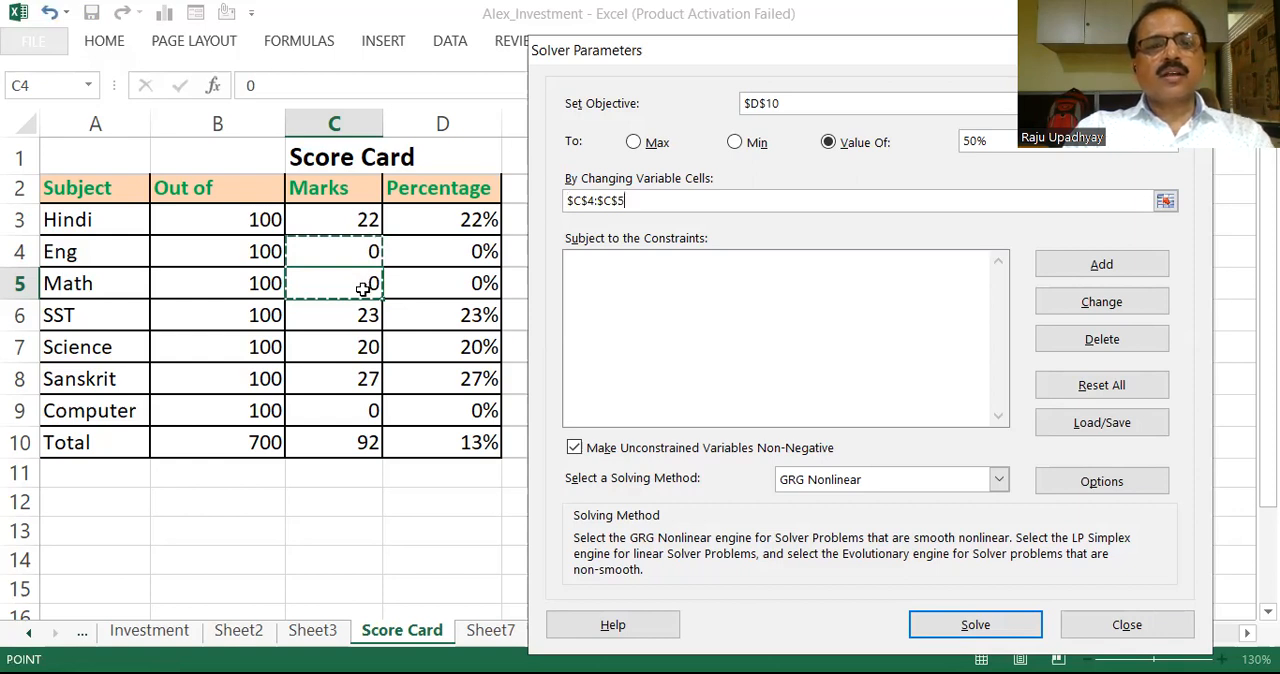
{"action": "left_click", "coordinate": [369, 408], "text": "ctrl"}
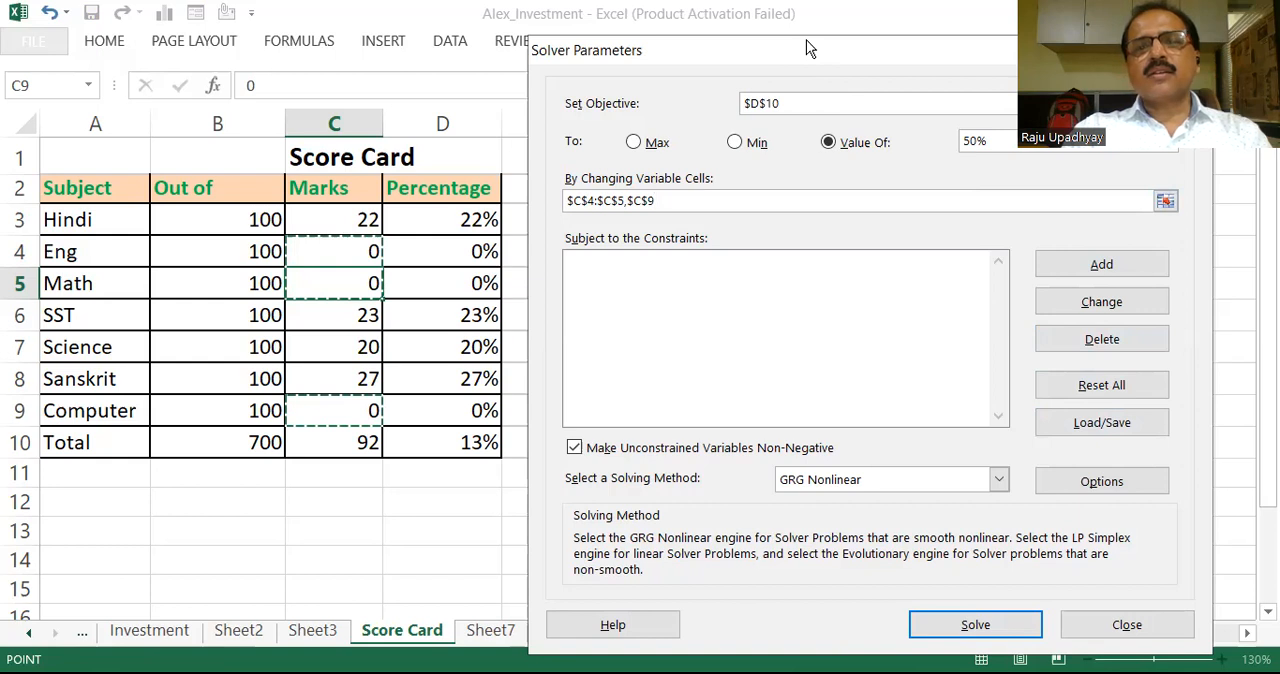
Step: Add a constraint limiting the Eng mark C4 to less than or equal to 100
{"action": "left_click_drag", "start_coordinate": [810, 48], "coordinate": [1118, 46]}
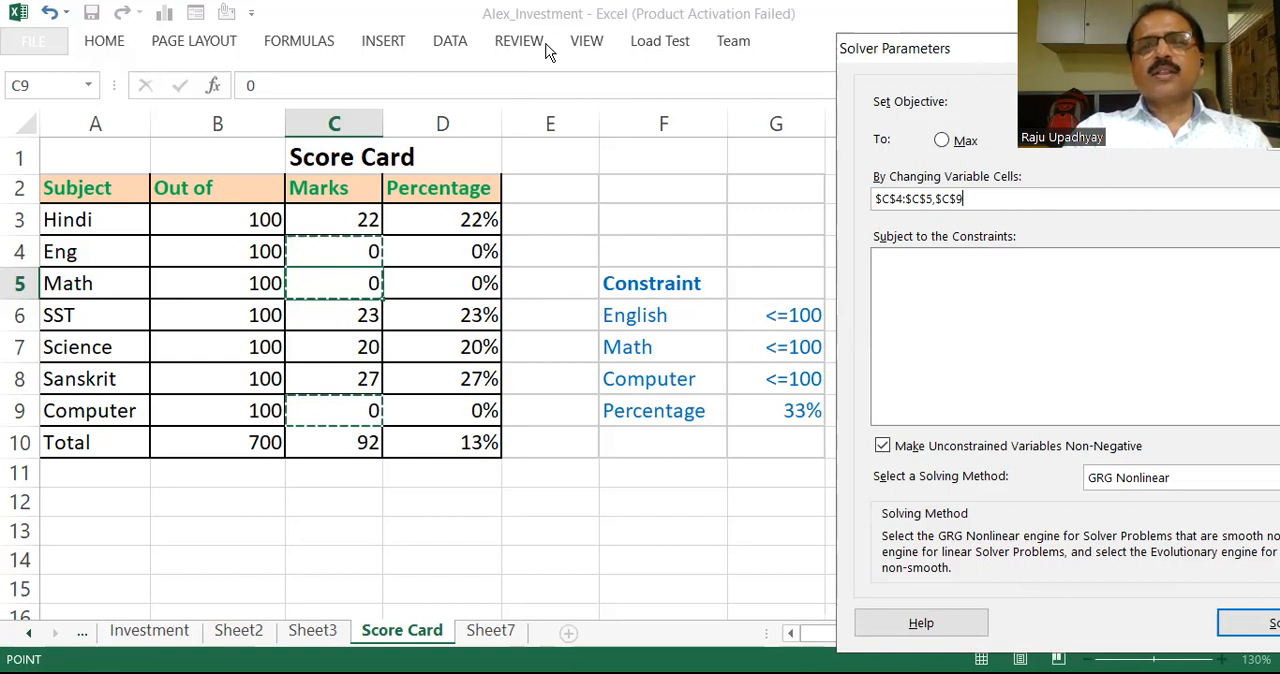
{"action": "left_click_drag", "start_coordinate": [1132, 50], "coordinate": [546, 17]}
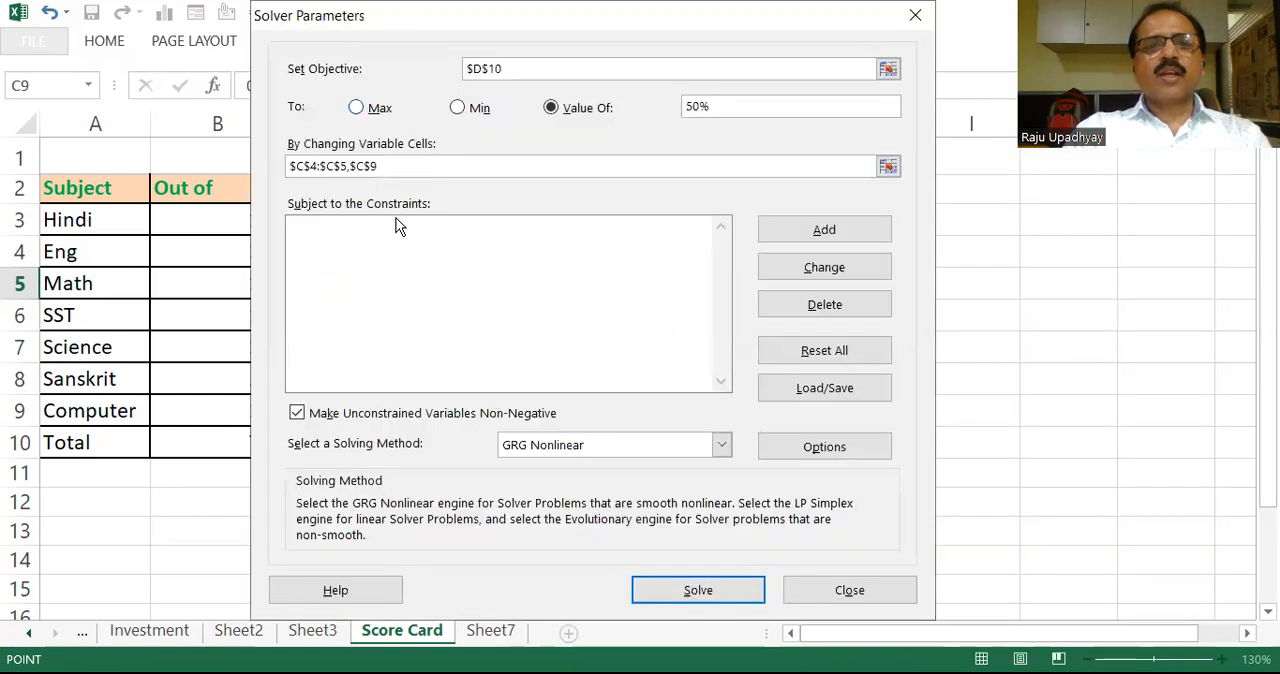
{"action": "left_click", "coordinate": [837, 231]}
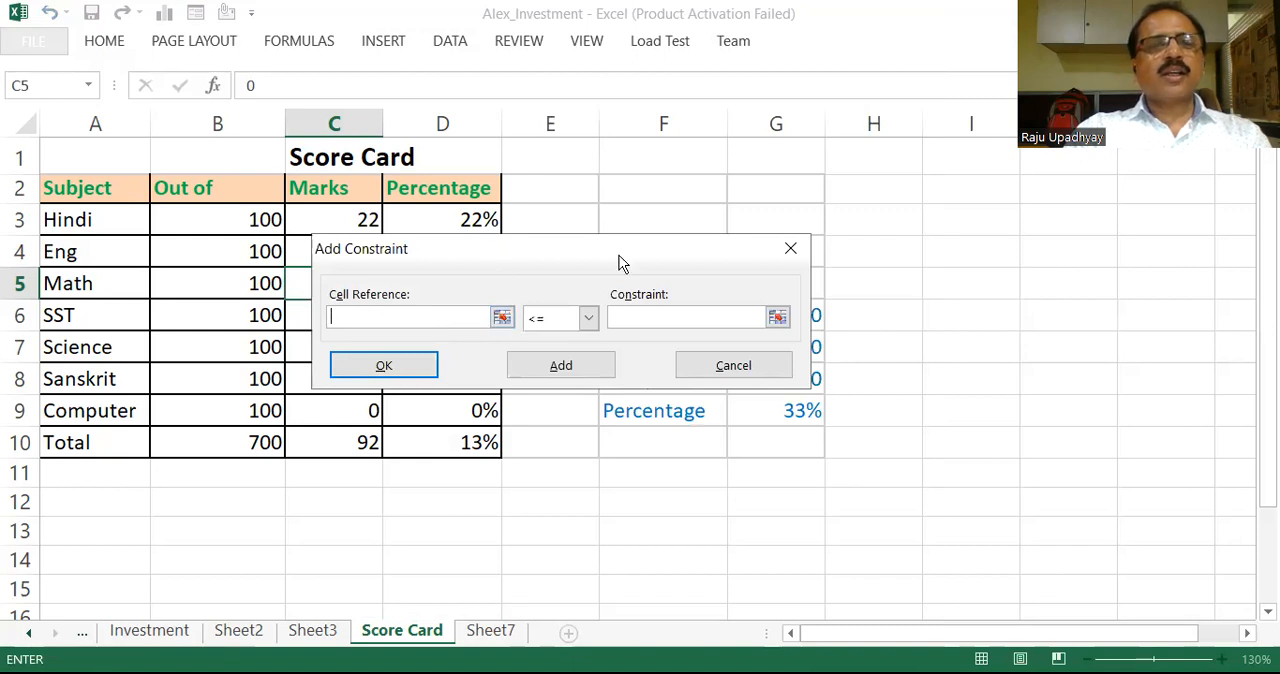
{"action": "left_click_drag", "start_coordinate": [619, 255], "coordinate": [748, 262]}
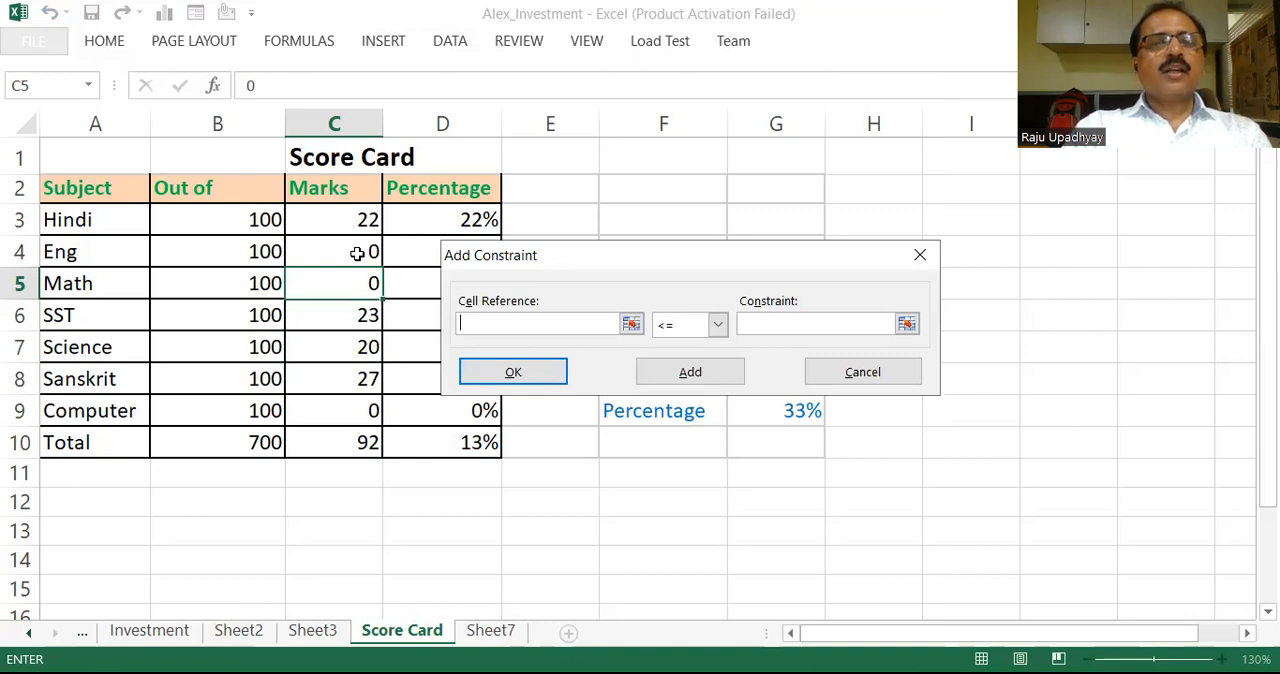
{"action": "left_click", "coordinate": [357, 253]}
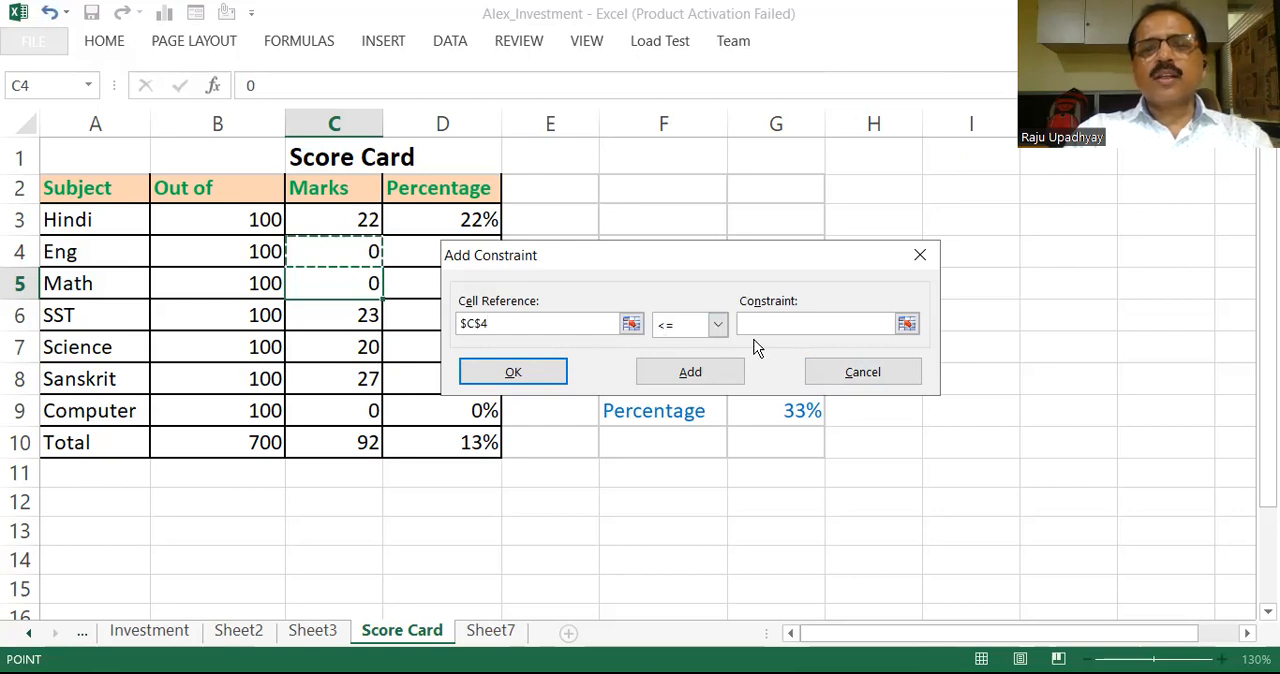
{"action": "left_click", "coordinate": [784, 323]}
{"action": "type", "text": "100"}
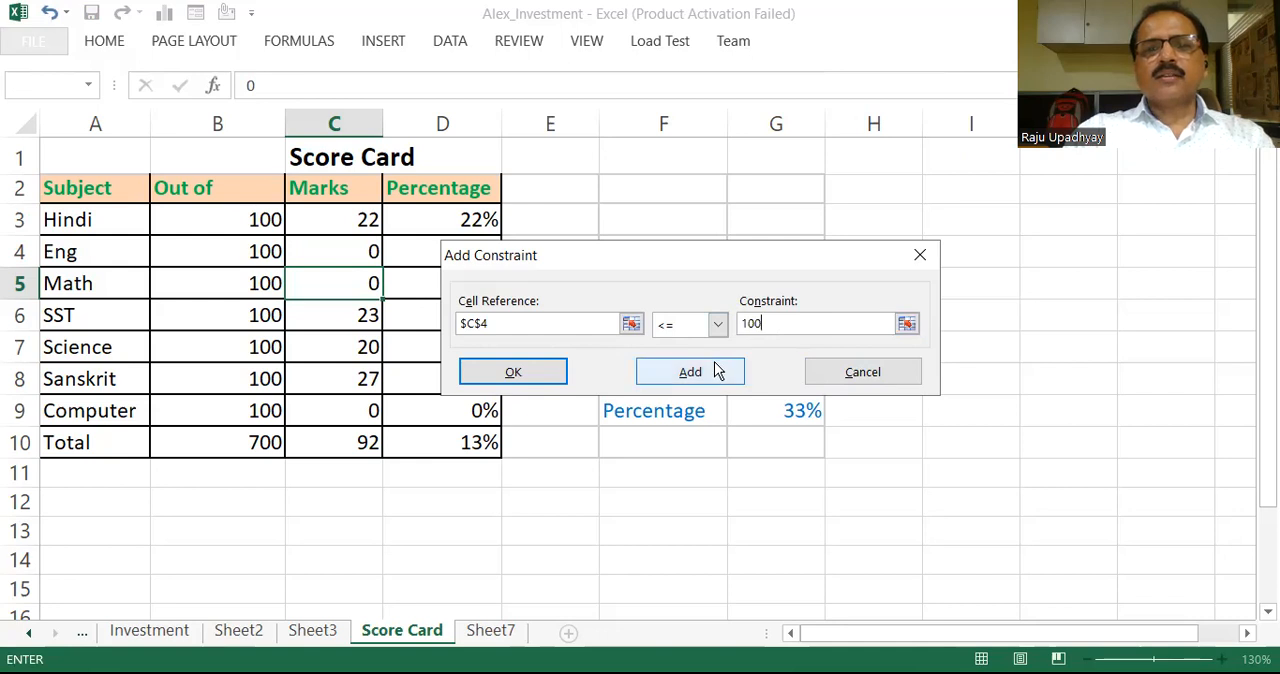
{"action": "left_click", "coordinate": [667, 384]}
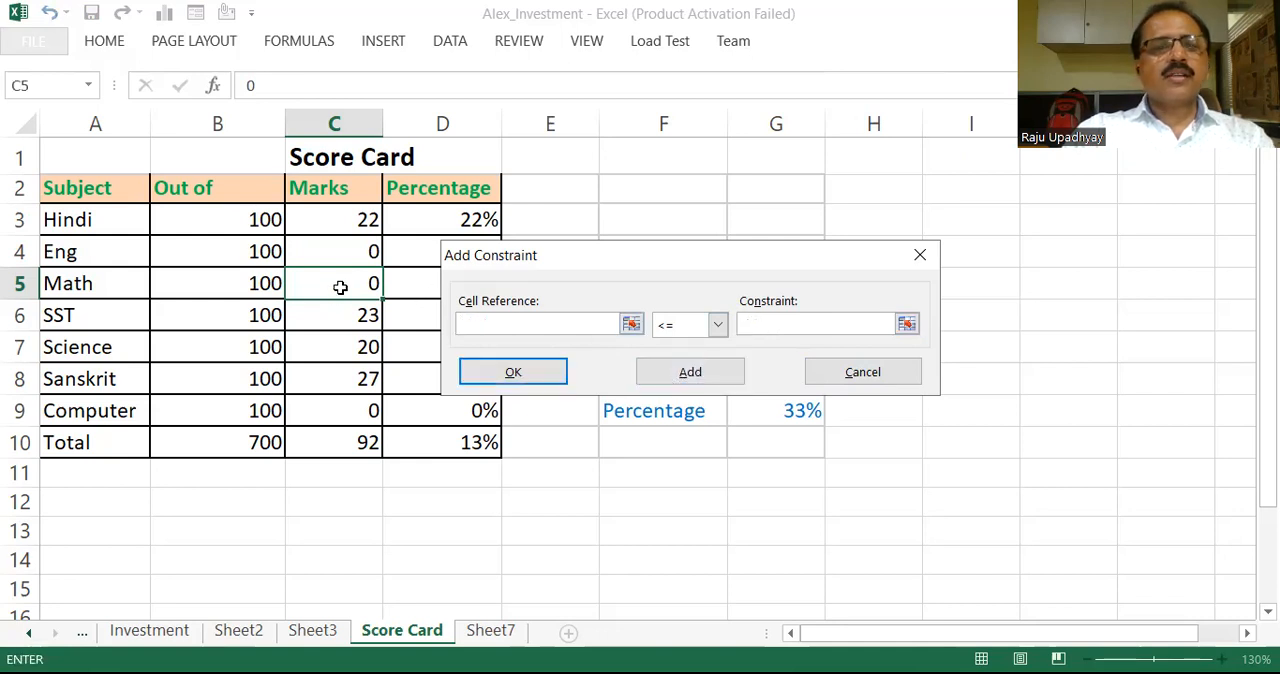
Step: Add constraints limiting the Math mark C5 and Computer mark C9 to less than or equal to 100
{"action": "left_click", "coordinate": [340, 287]}
{"action": "left_click", "coordinate": [756, 325]}
{"action": "type", "text": "100"}
{"action": "left_click", "coordinate": [688, 376]}
{"action": "left_click", "coordinate": [366, 416]}
{"action": "left_click", "coordinate": [793, 321]}
{"action": "type", "text": "100"}
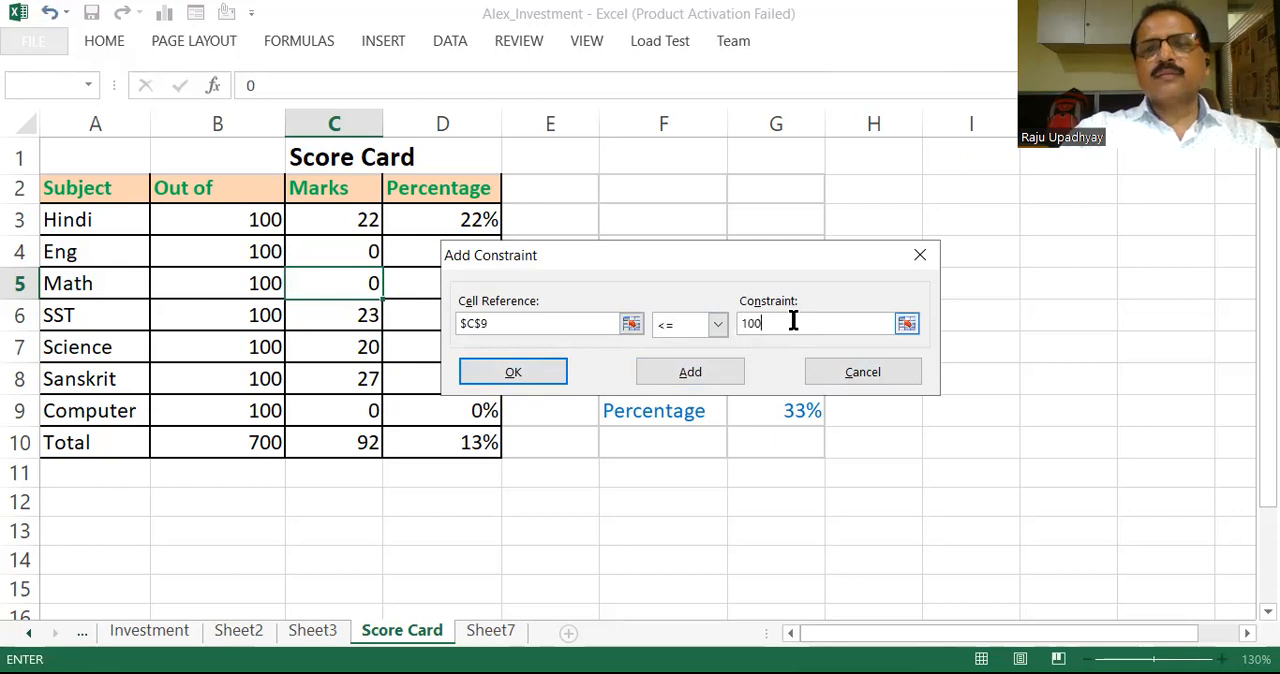
{"action": "left_click", "coordinate": [533, 373]}
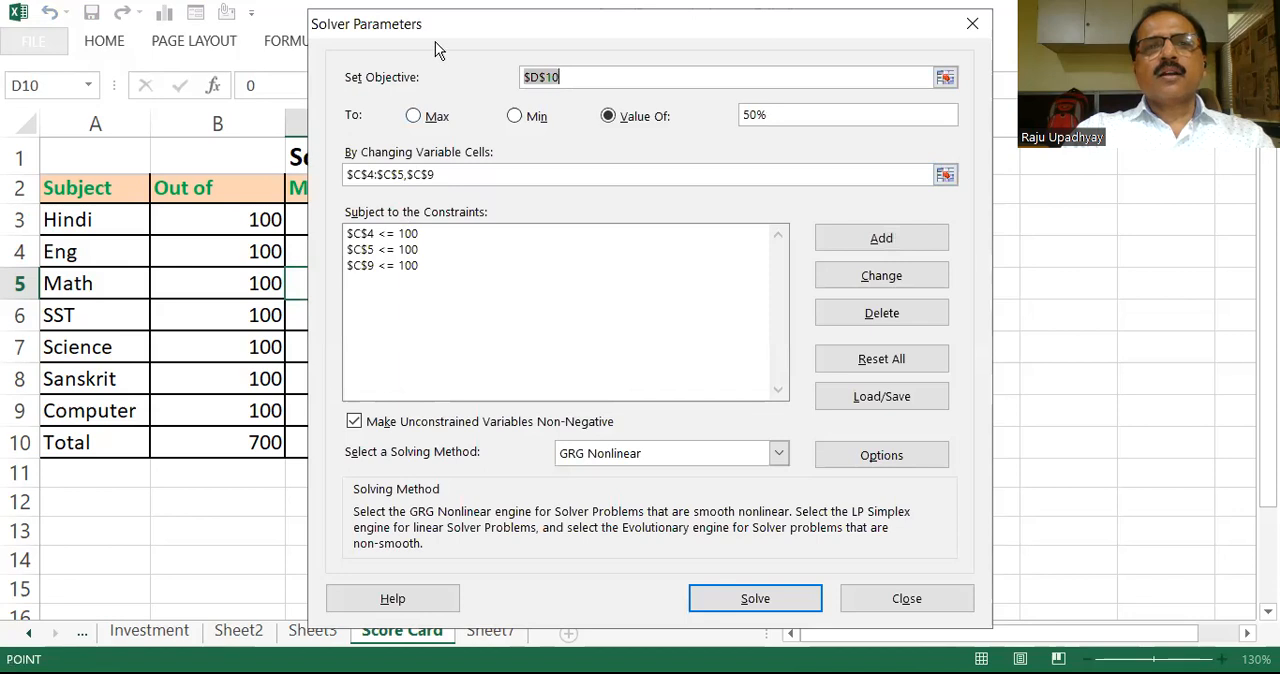
Step: Run Solver and keep the Solver solution in the score card
{"action": "left_click_drag", "start_coordinate": [435, 41], "coordinate": [413, 86]}
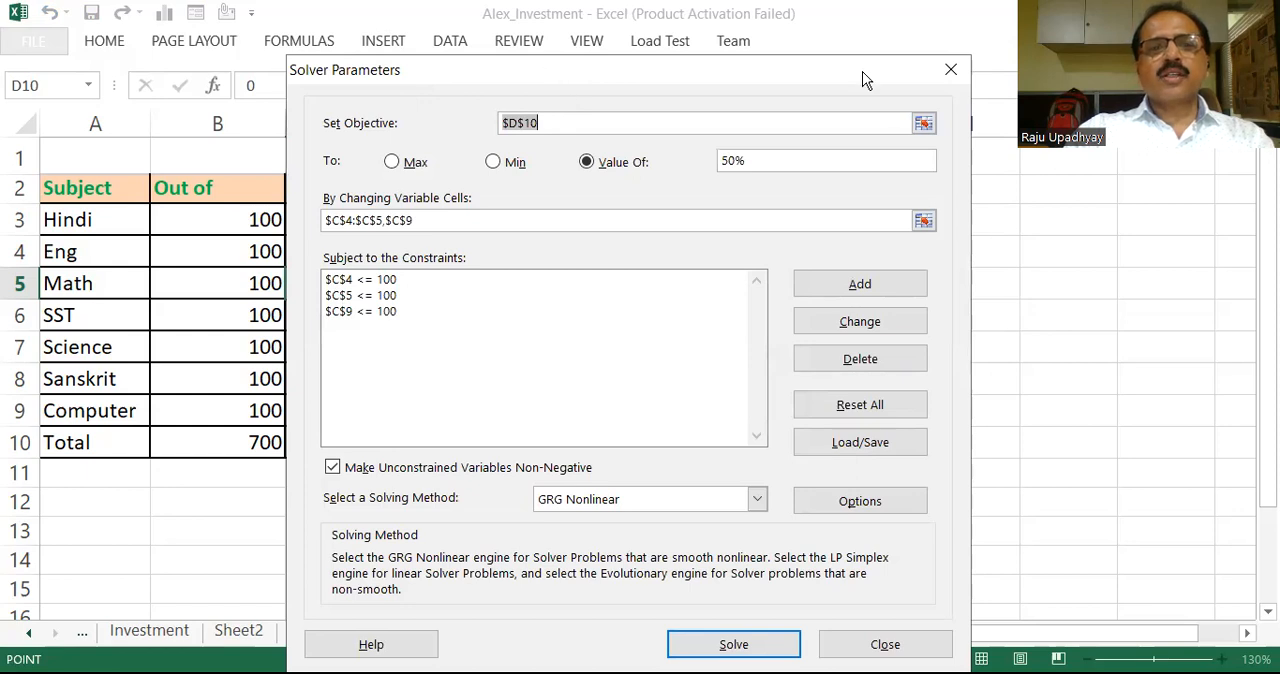
{"action": "left_click_drag", "start_coordinate": [866, 80], "coordinate": [839, 38]}
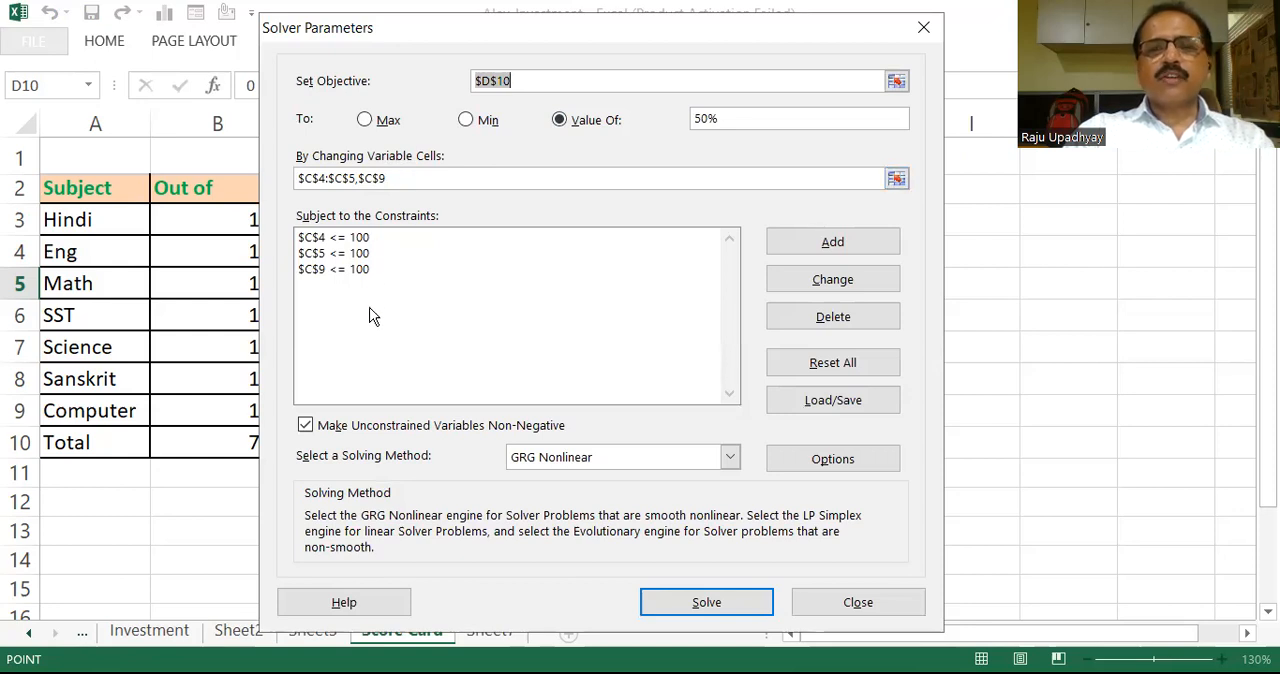
{"action": "left_click", "coordinate": [726, 601]}
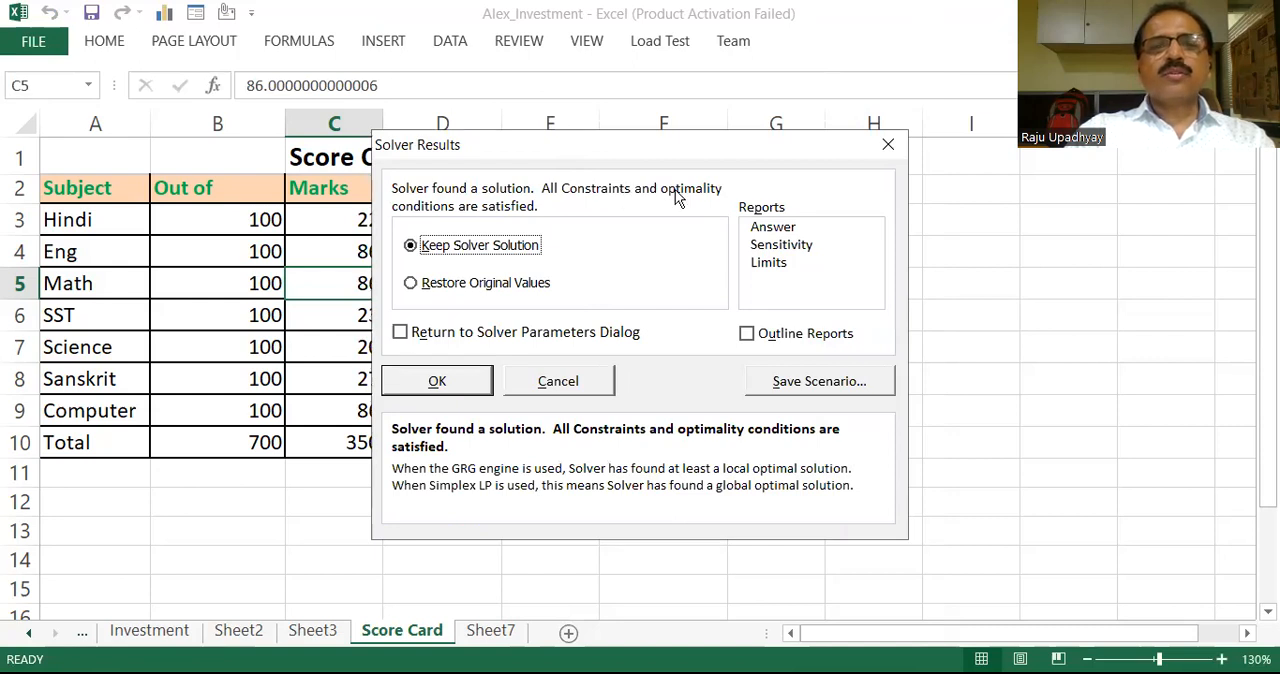
{"action": "left_click_drag", "start_coordinate": [524, 148], "coordinate": [674, 186]}
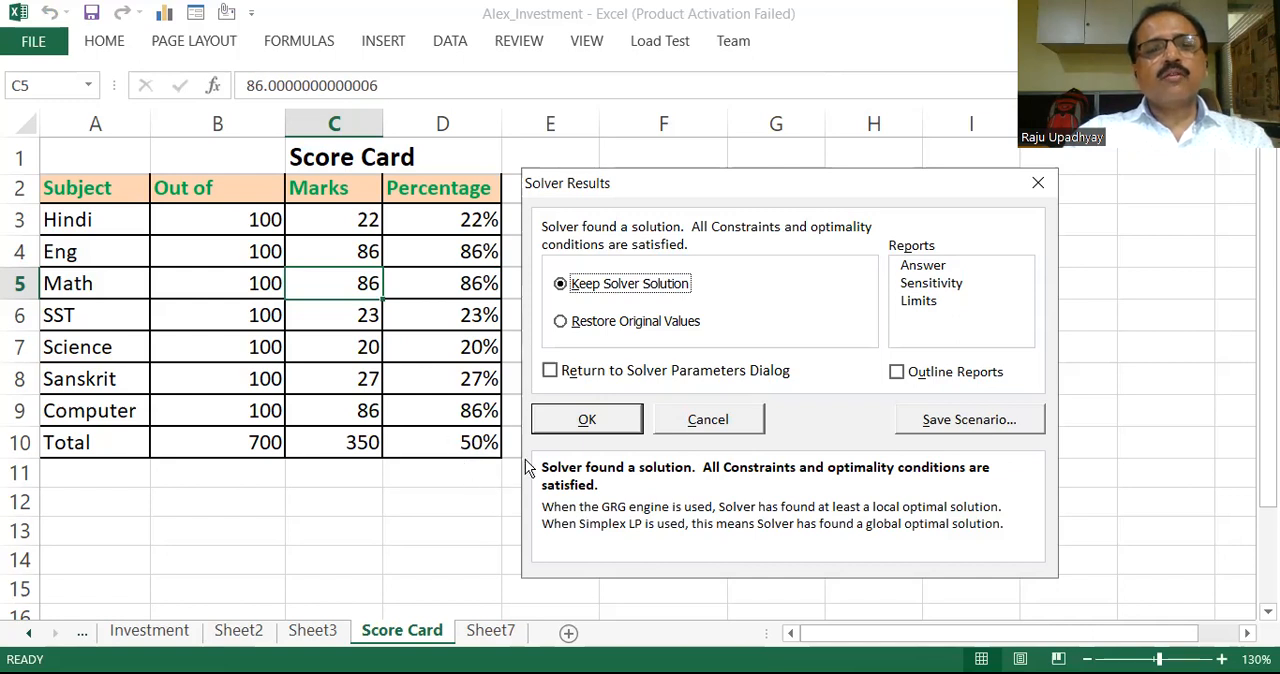
{"action": "left_click", "coordinate": [588, 421]}
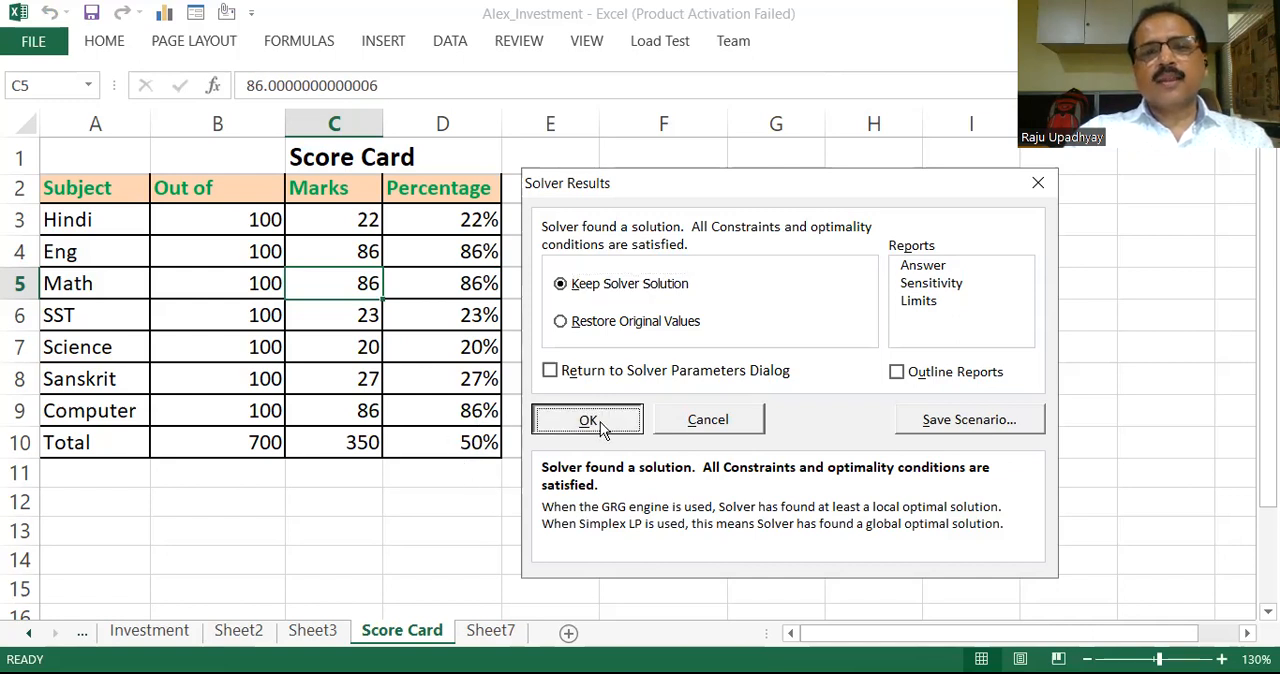